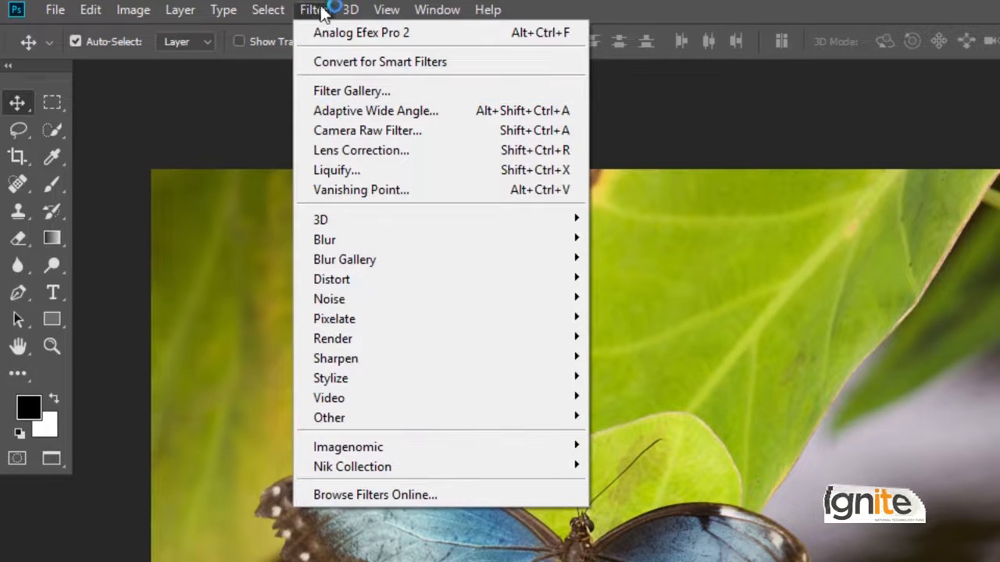
Step: Open the butterfly photo in the Filter Gallery and reduce the preview zoom to 25% to fit the whole image
{"action": "left_click", "coordinate": [352, 89]}
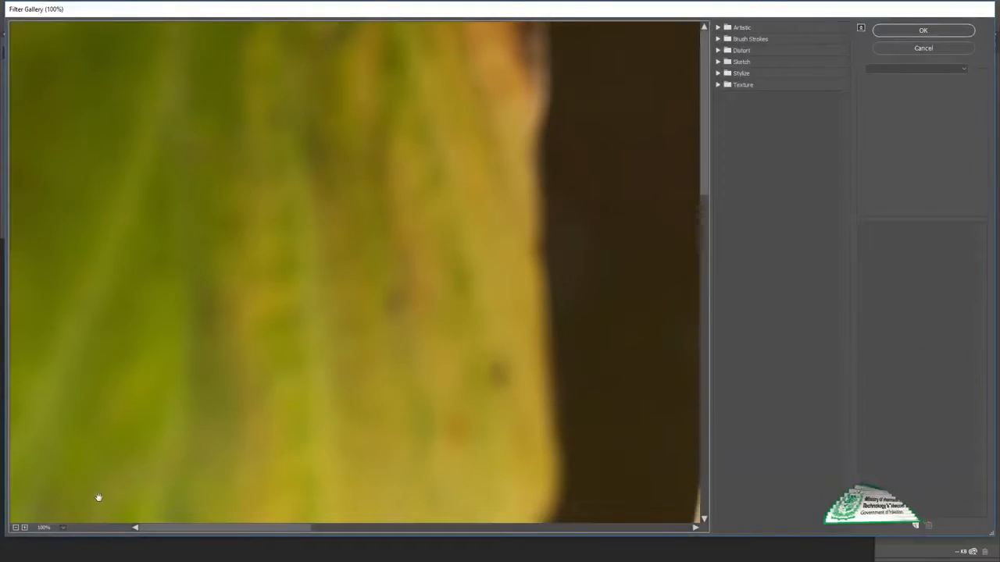
{"action": "left_click", "coordinate": [14, 528]}
{"action": "left_click", "coordinate": [15, 528]}
{"action": "left_click", "coordinate": [15, 528]}
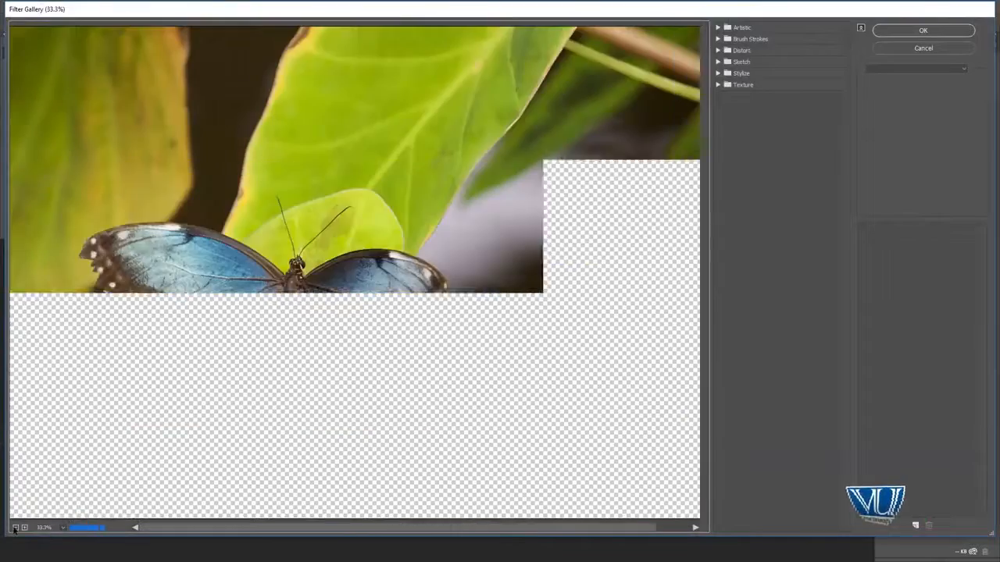
{"action": "left_click", "coordinate": [15, 528]}
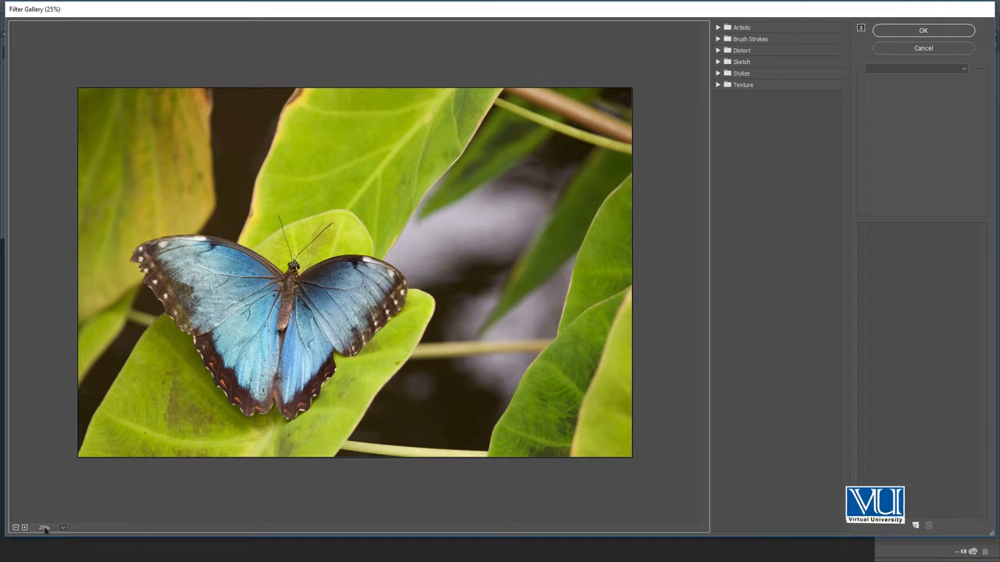
{"action": "left_click", "coordinate": [25, 528]}
{"action": "left_click", "coordinate": [15, 528]}
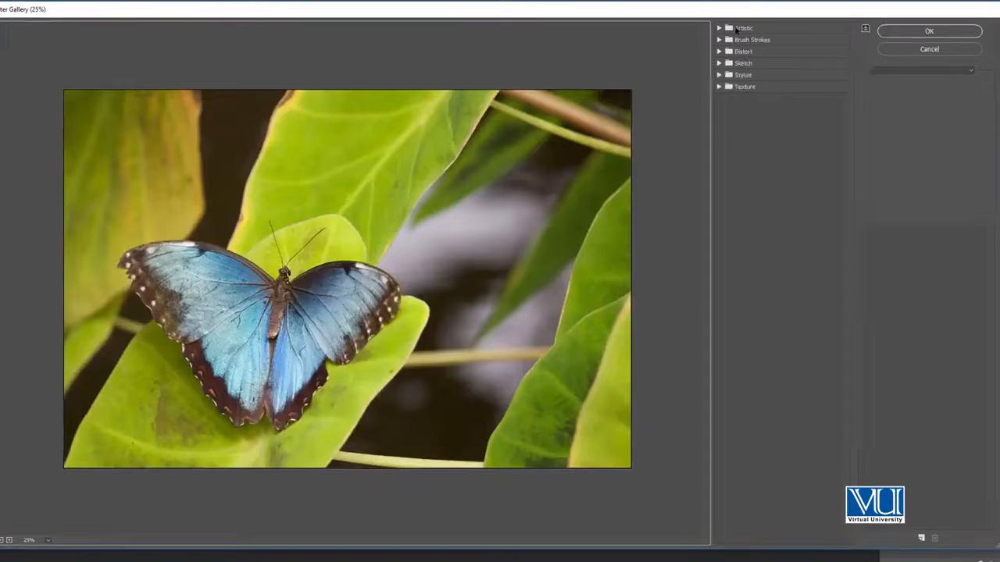
Step: Browse the filters in the Artistic, Brush Strokes, Distort and Sketch categories, collapsing each one after viewing
{"action": "left_click", "coordinate": [717, 27]}
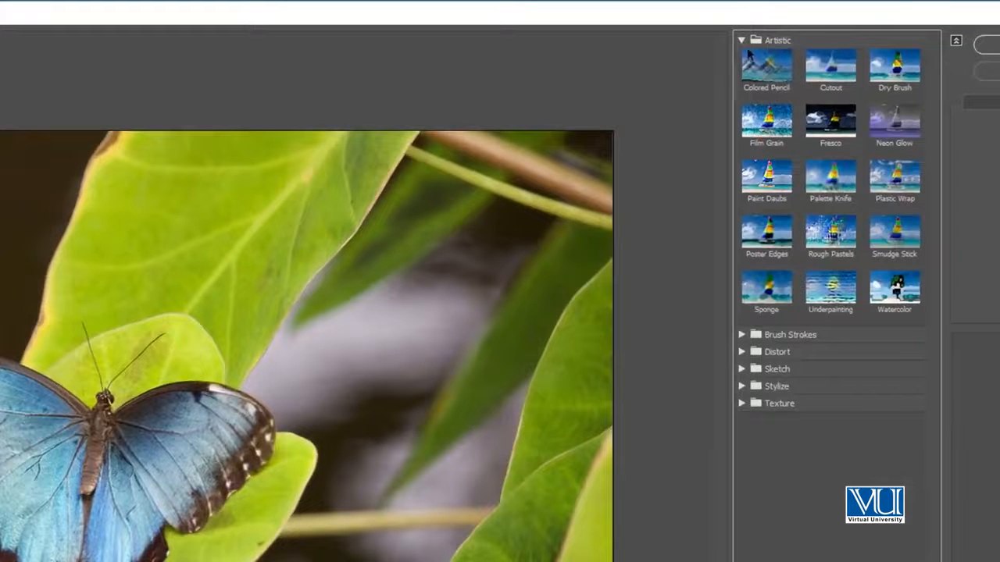
{"action": "left_click", "coordinate": [750, 43]}
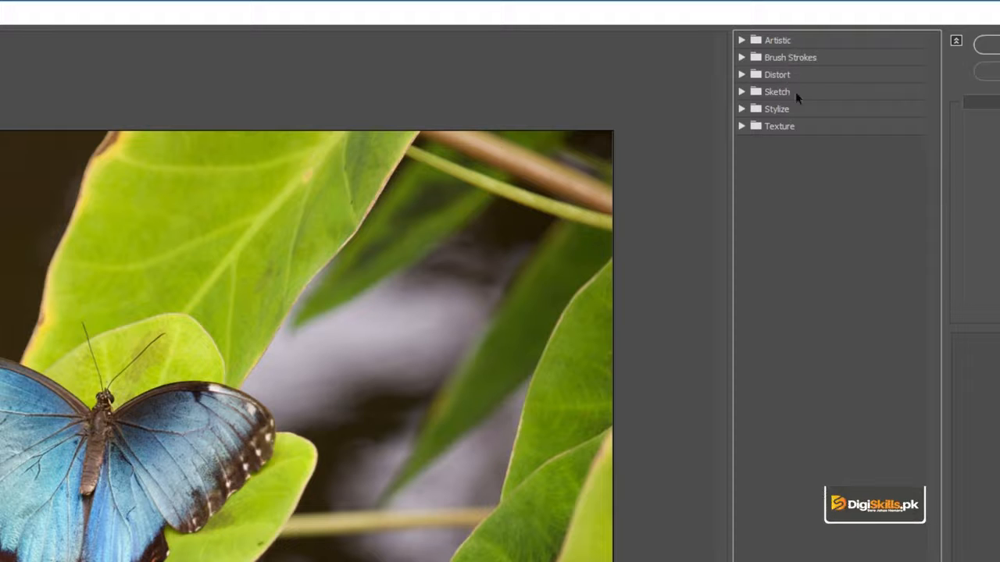
{"action": "left_click", "coordinate": [770, 42]}
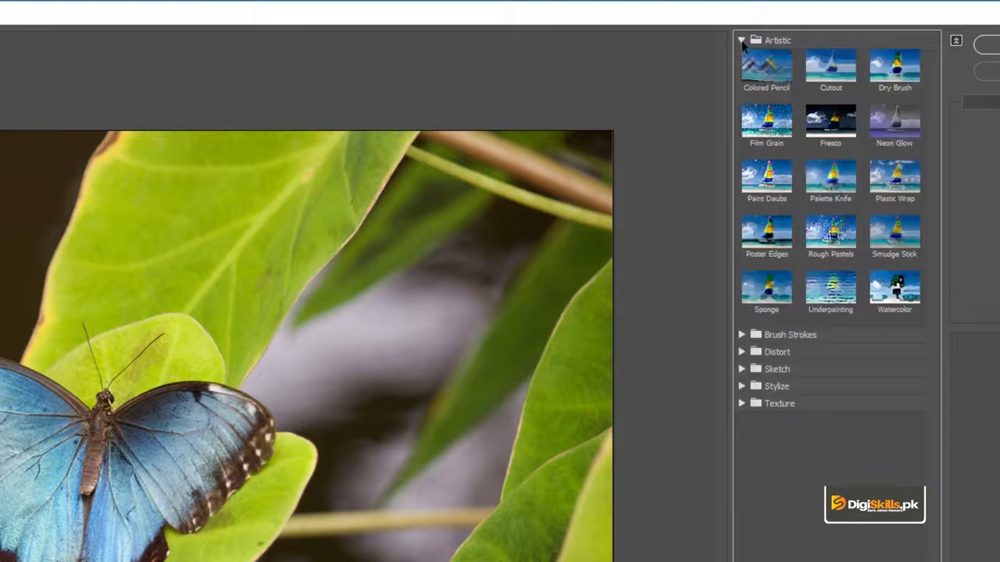
{"action": "left_click", "coordinate": [742, 41]}
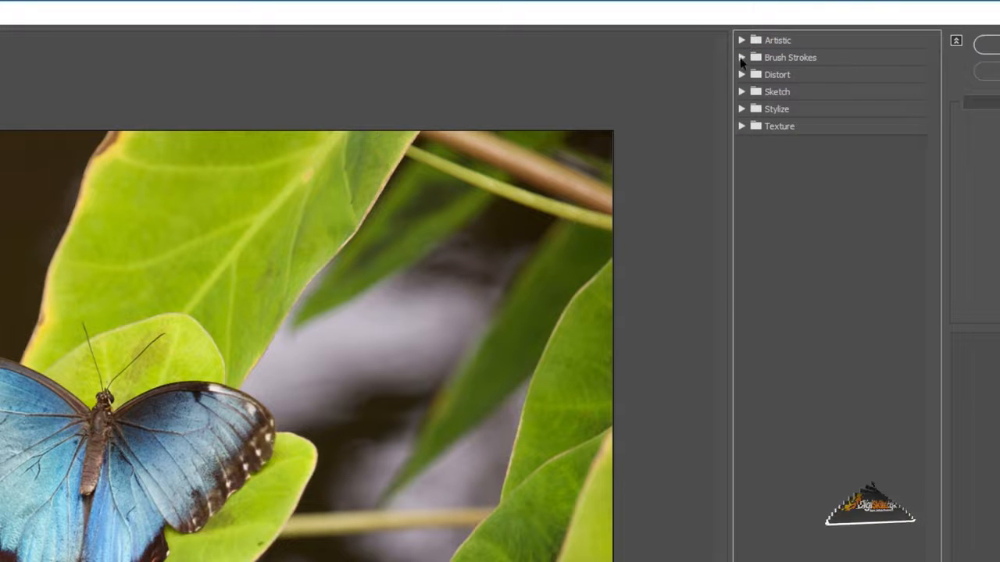
{"action": "left_click", "coordinate": [742, 61]}
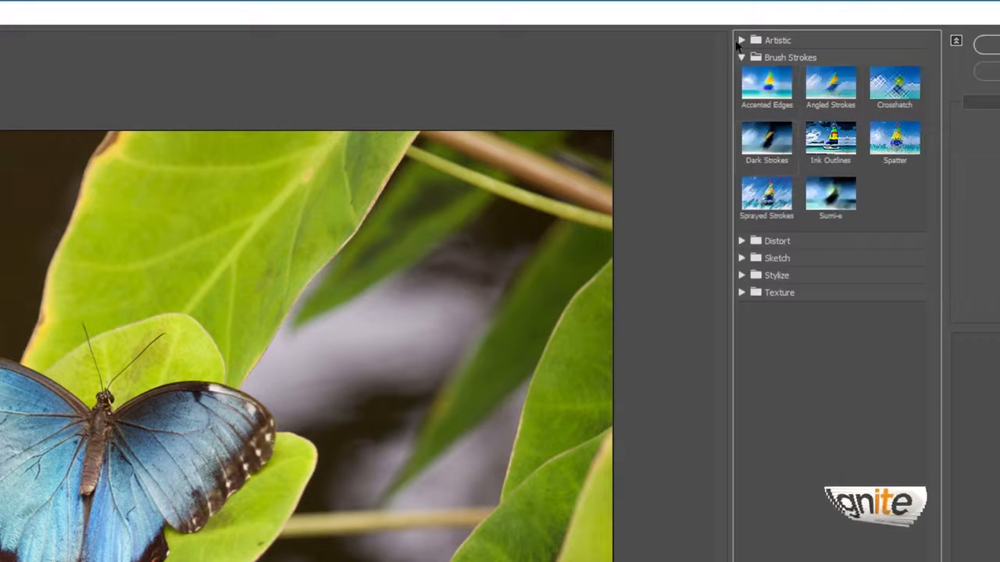
{"action": "left_click", "coordinate": [745, 58]}
{"action": "left_click", "coordinate": [754, 75]}
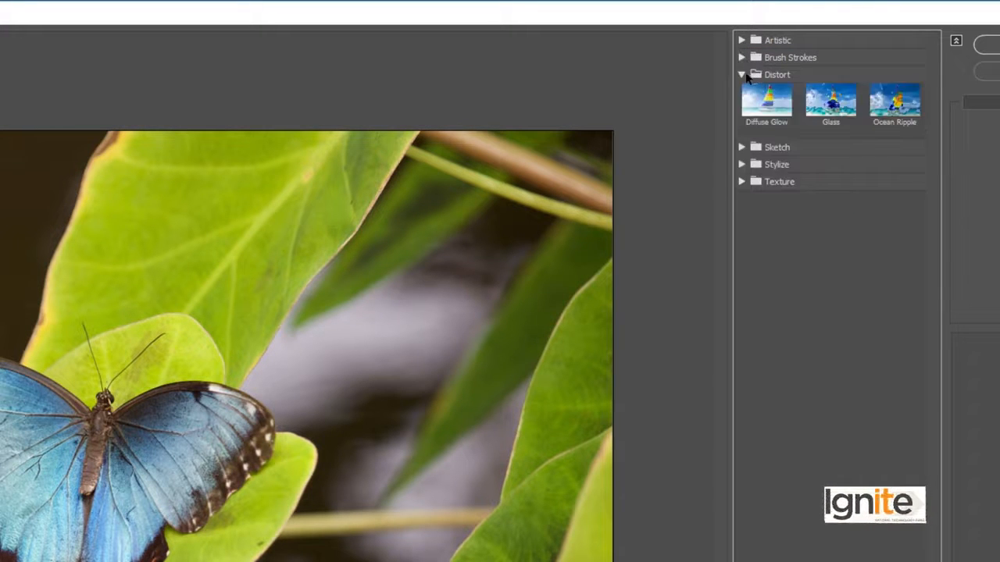
{"action": "left_click", "coordinate": [746, 75]}
{"action": "left_click", "coordinate": [754, 92]}
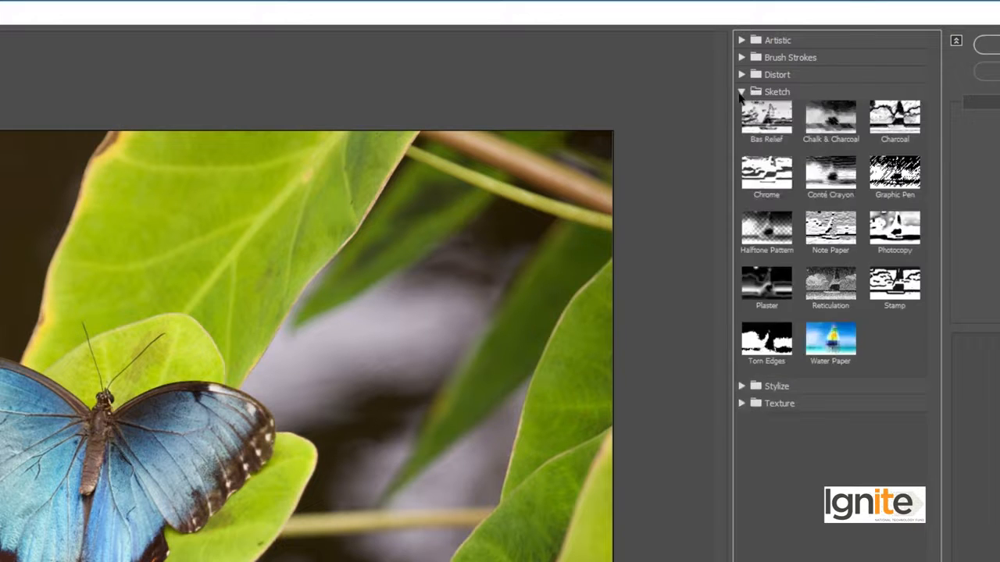
{"action": "left_click", "coordinate": [741, 92]}
Step: Preview the Artistic filters Colored Pencil, Cutout, Film Grain, Rough Pastels and Poster Edges on the photo
{"action": "left_click", "coordinate": [772, 40]}
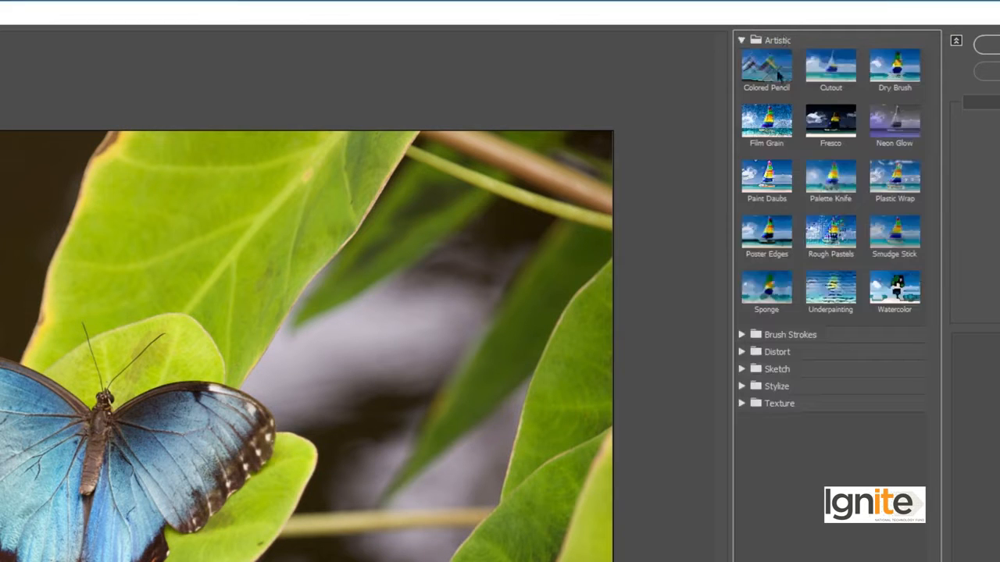
{"action": "left_click", "coordinate": [779, 74]}
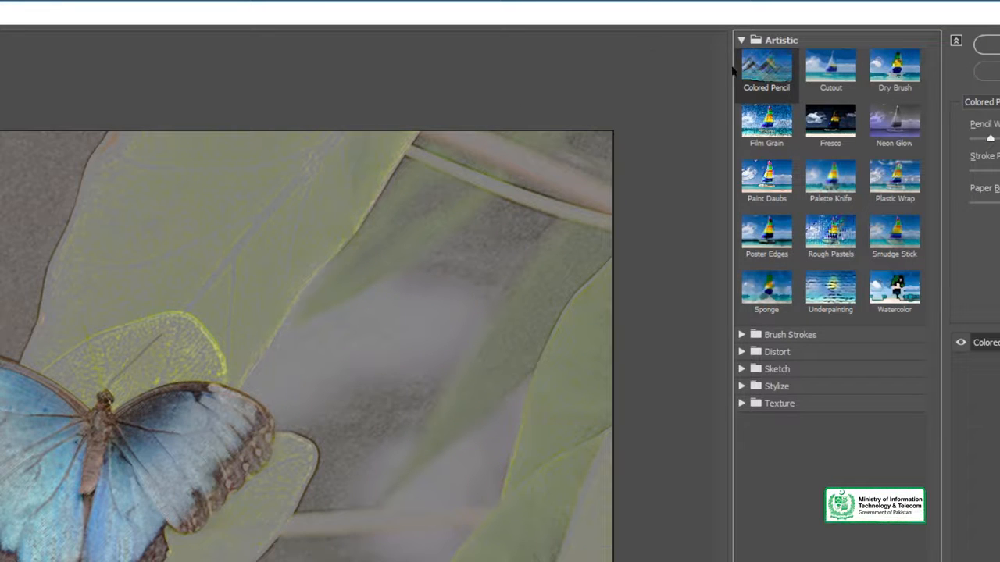
{"action": "left_click", "coordinate": [829, 79]}
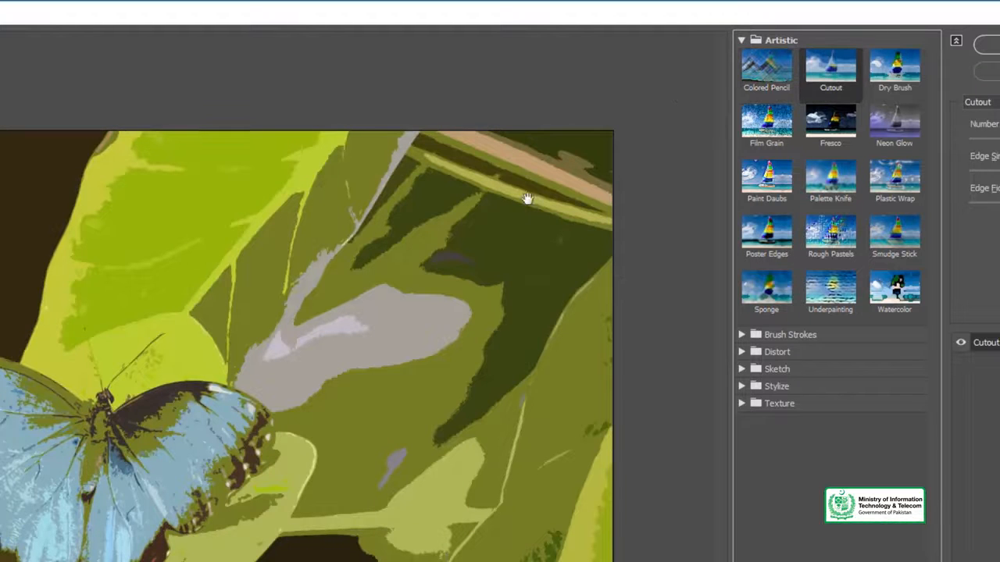
{"action": "left_click", "coordinate": [770, 133]}
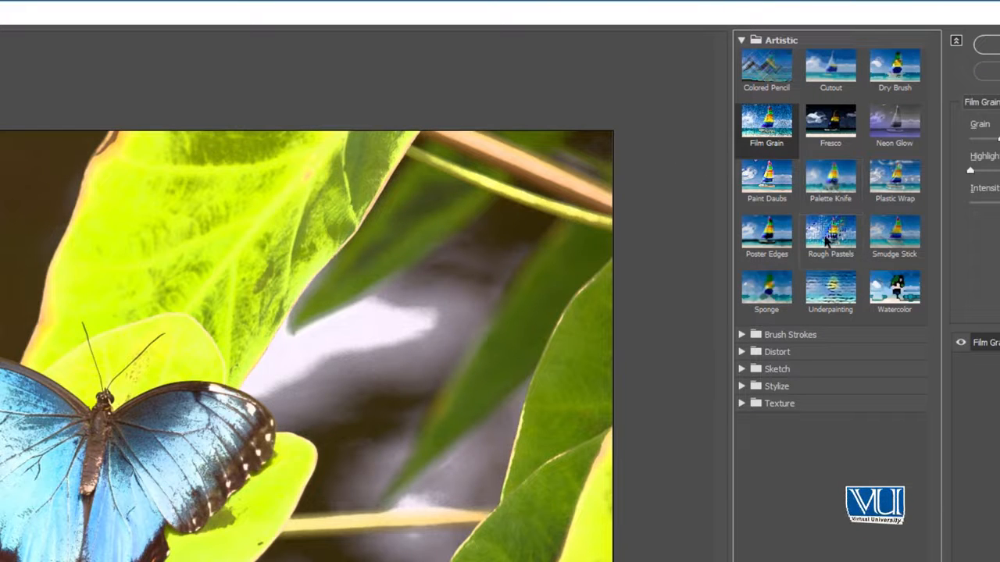
{"action": "left_click", "coordinate": [828, 236]}
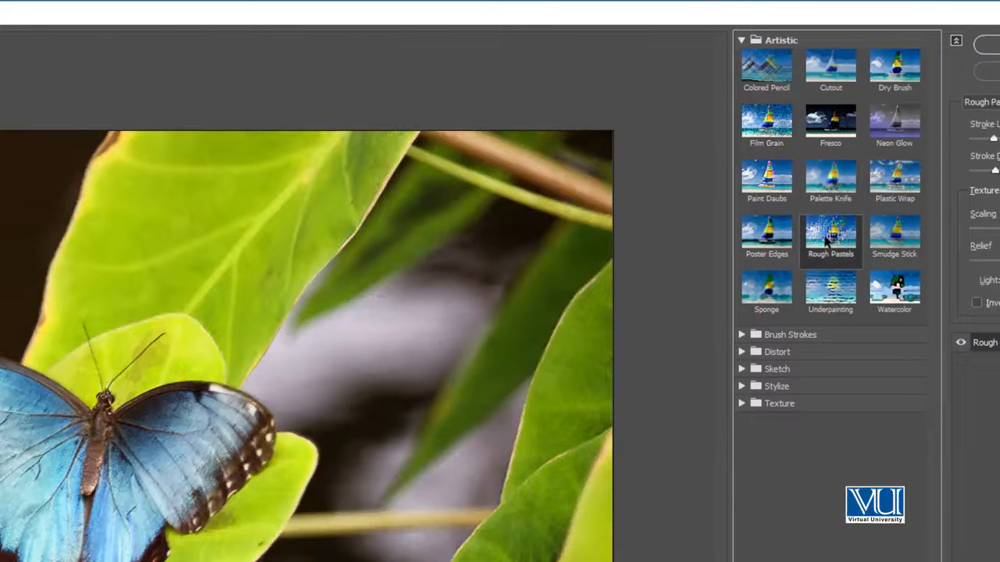
{"action": "left_click", "coordinate": [770, 233]}
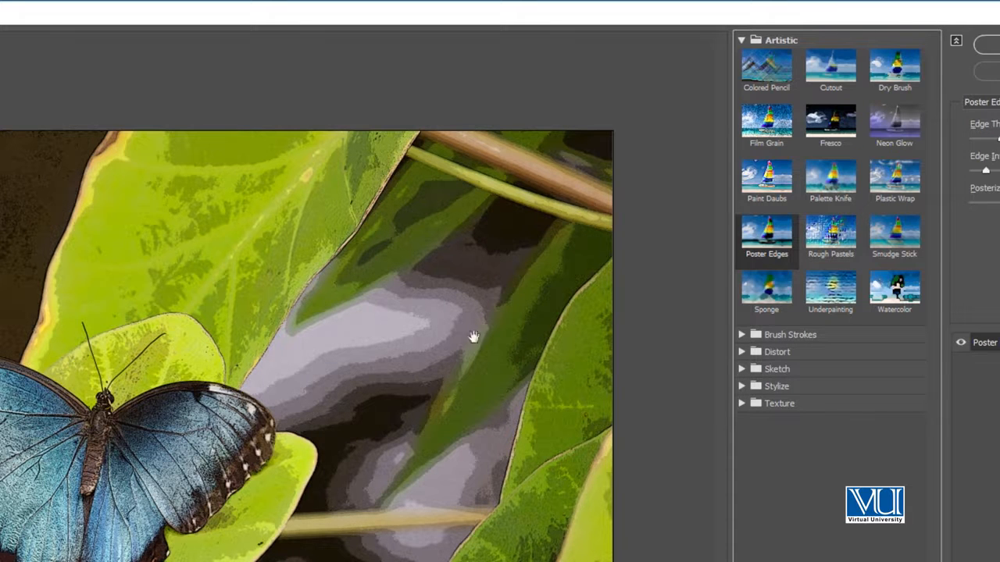
Step: Preview the Dry Brush, Neon Glow, Plastic Wrap, Smudge Stick and Watercolor filters on the photo
{"action": "left_click", "coordinate": [892, 88]}
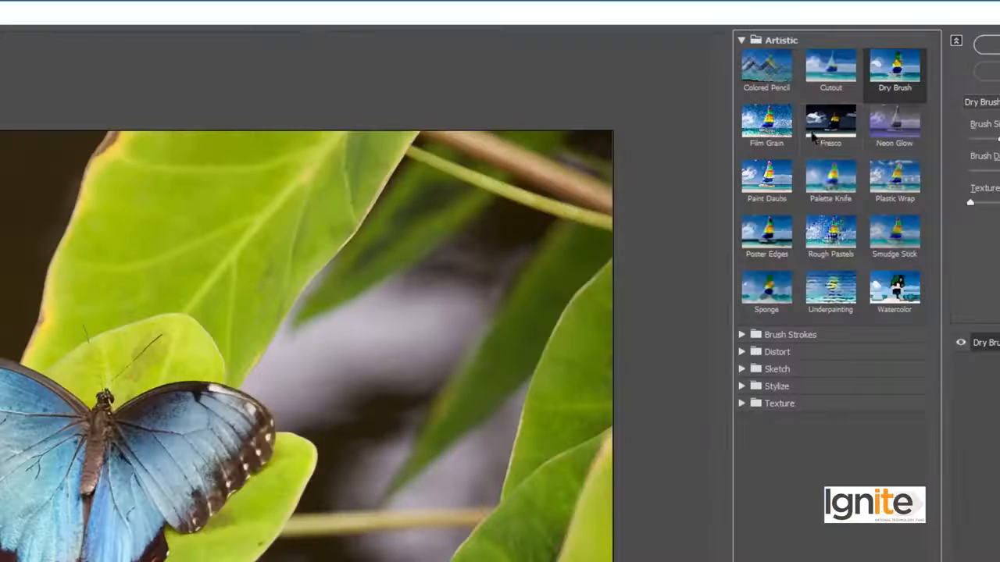
{"action": "left_click", "coordinate": [894, 121]}
{"action": "left_click", "coordinate": [887, 197]}
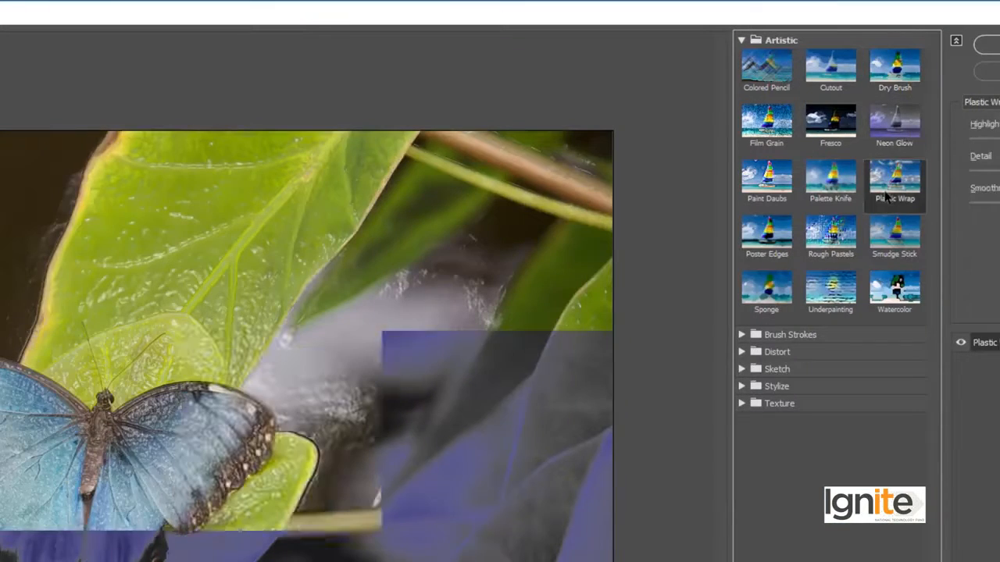
{"action": "left_click", "coordinate": [887, 247]}
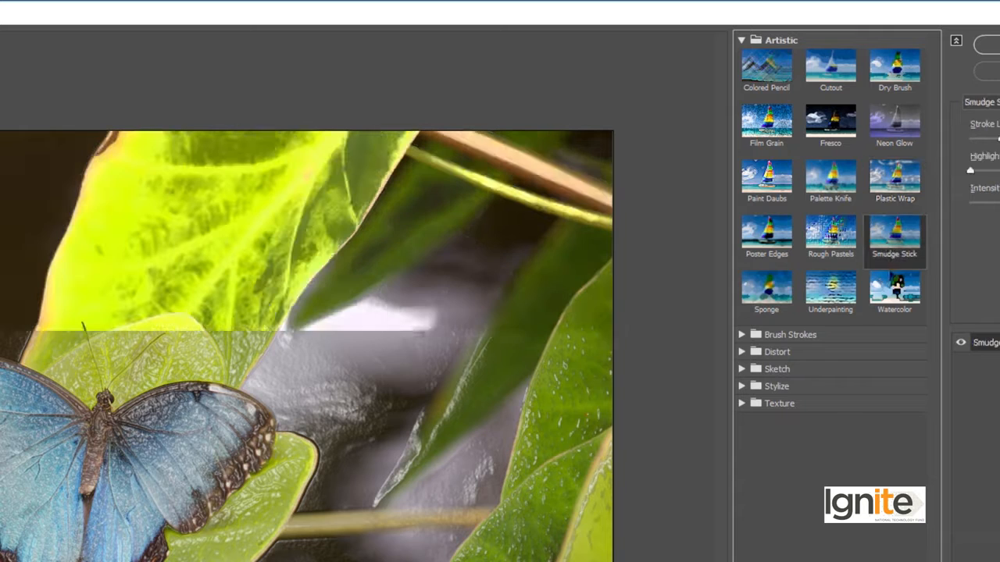
{"action": "left_click", "coordinate": [892, 291]}
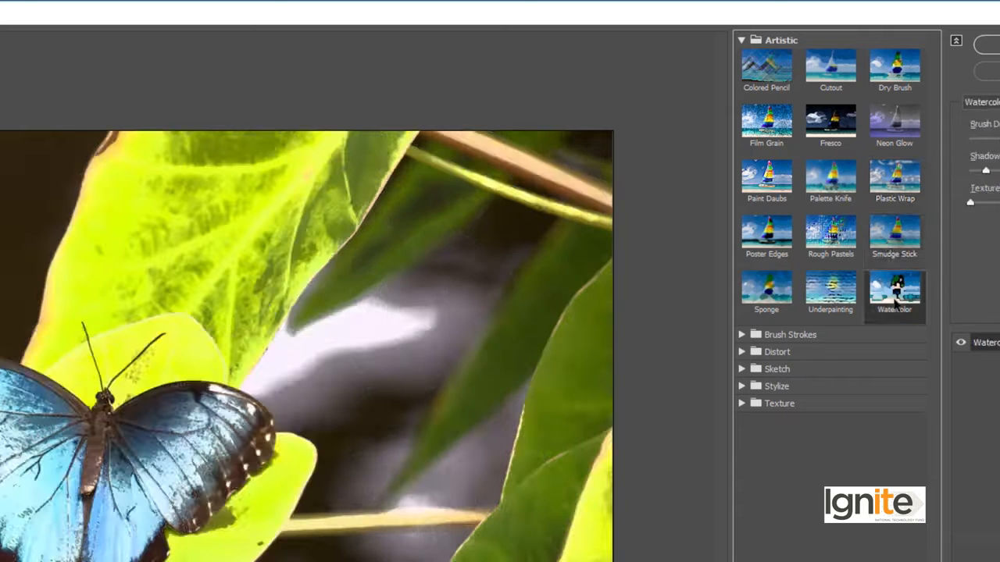
Step: Try the Underpainting filter with Brush Size 10, Texture Coverage 17, Scaling 108% and Relief 15
{"action": "left_click", "coordinate": [831, 299]}
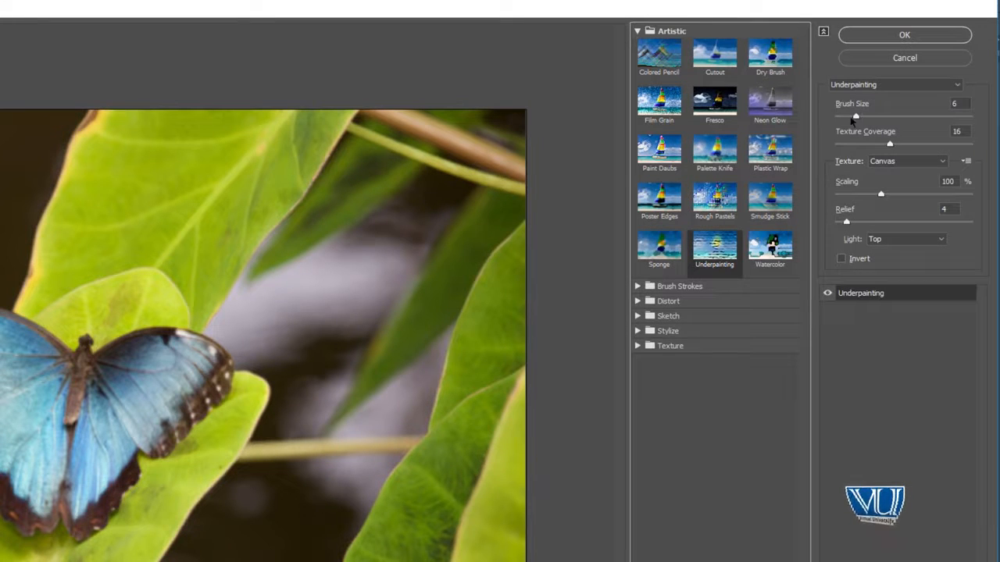
{"action": "left_click_drag", "start_coordinate": [860, 117], "coordinate": [869, 117]}
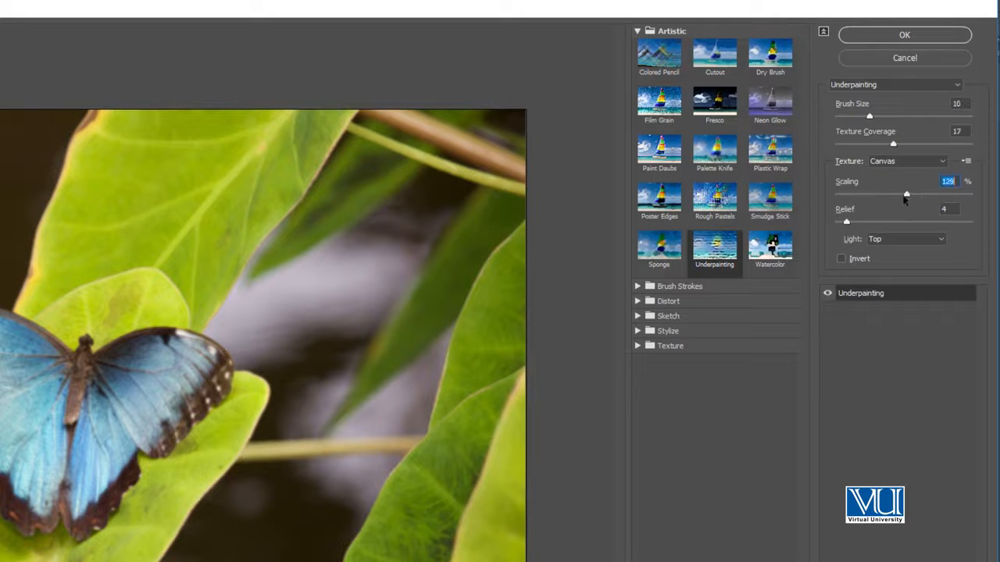
{"action": "left_click", "coordinate": [876, 225]}
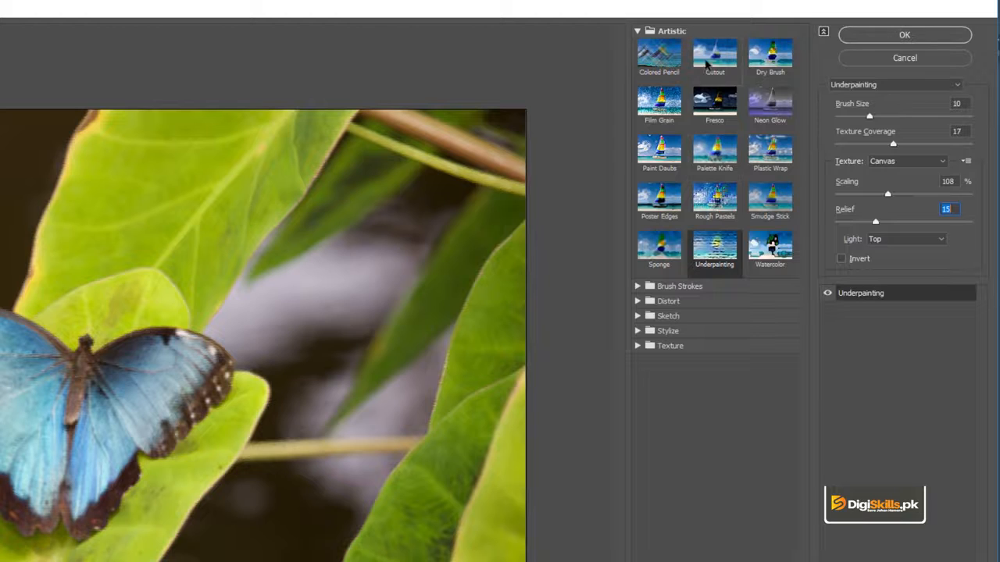
Step: Preview the Cutout, Dry Brush and Rough Pastels filters with their existing settings
{"action": "left_click", "coordinate": [707, 64]}
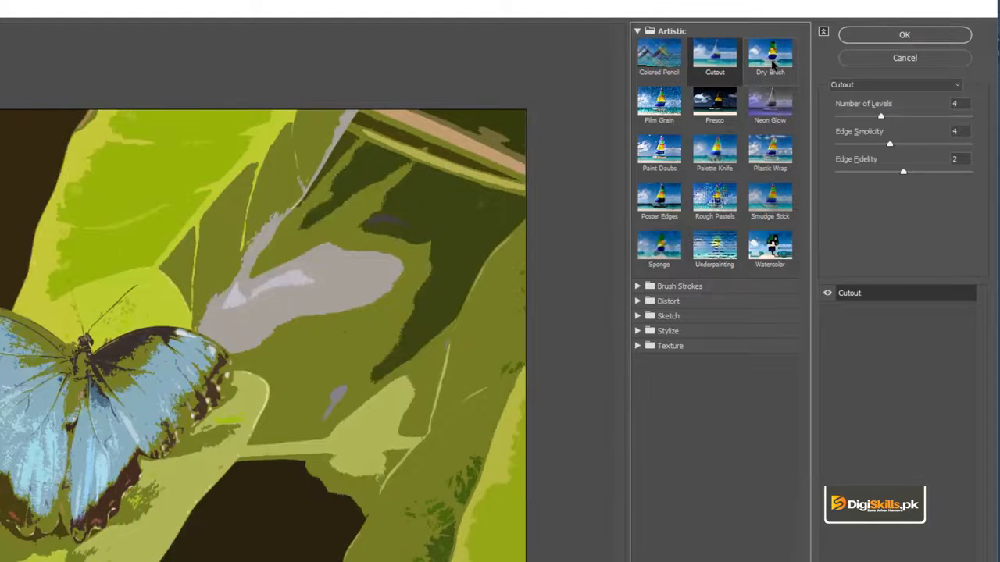
{"action": "left_click", "coordinate": [772, 62]}
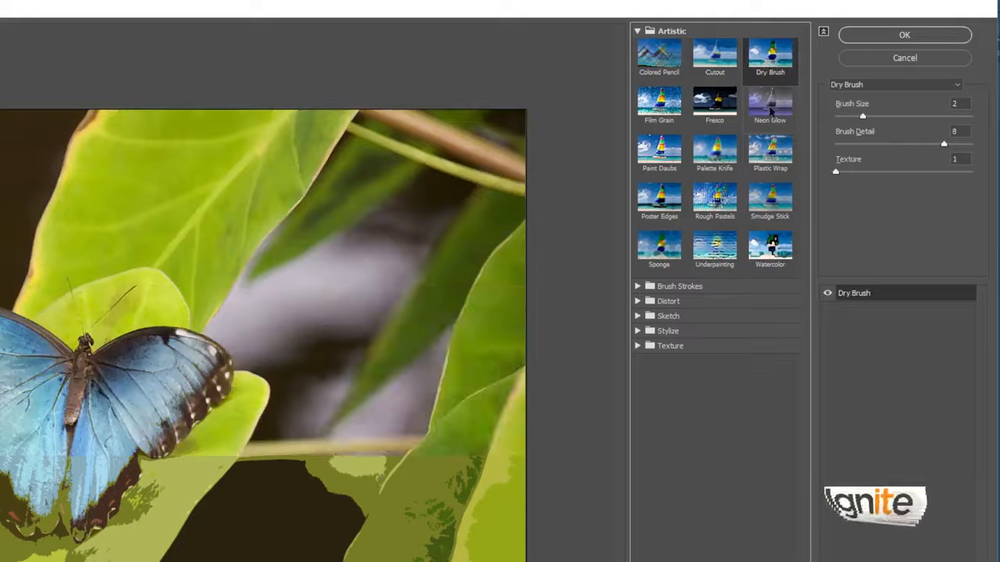
{"action": "left_click", "coordinate": [734, 200]}
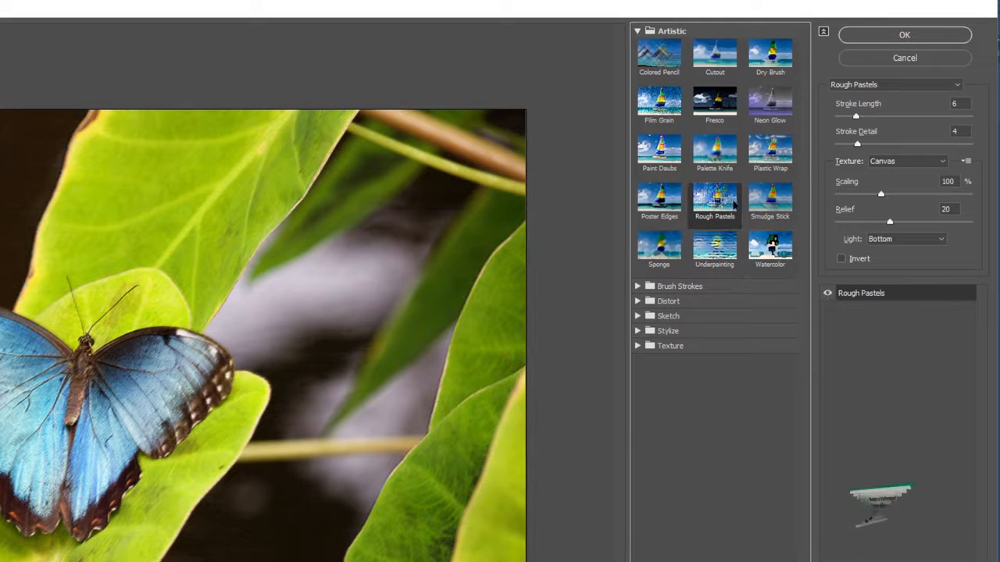
Step: Preview the Palette Knife filter and toggle its effect's visibility to compare it with the original photo
{"action": "left_click", "coordinate": [714, 150]}
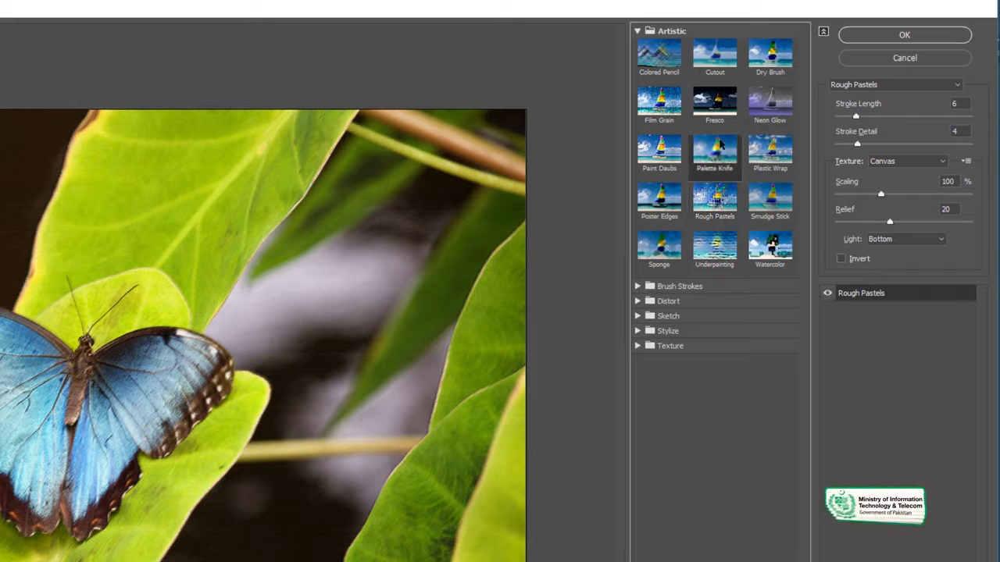
{"action": "left_click", "coordinate": [827, 294]}
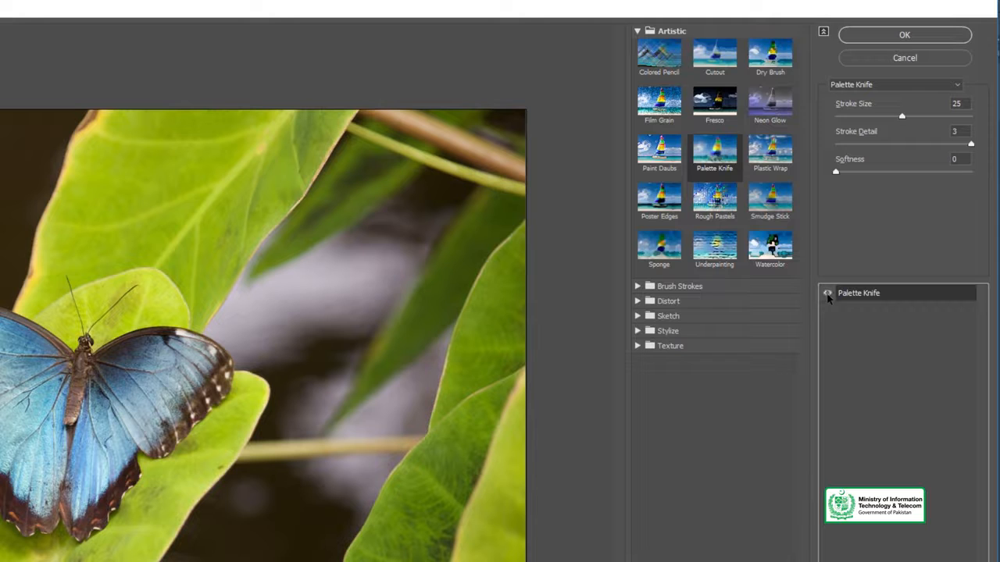
{"action": "left_click", "coordinate": [827, 294]}
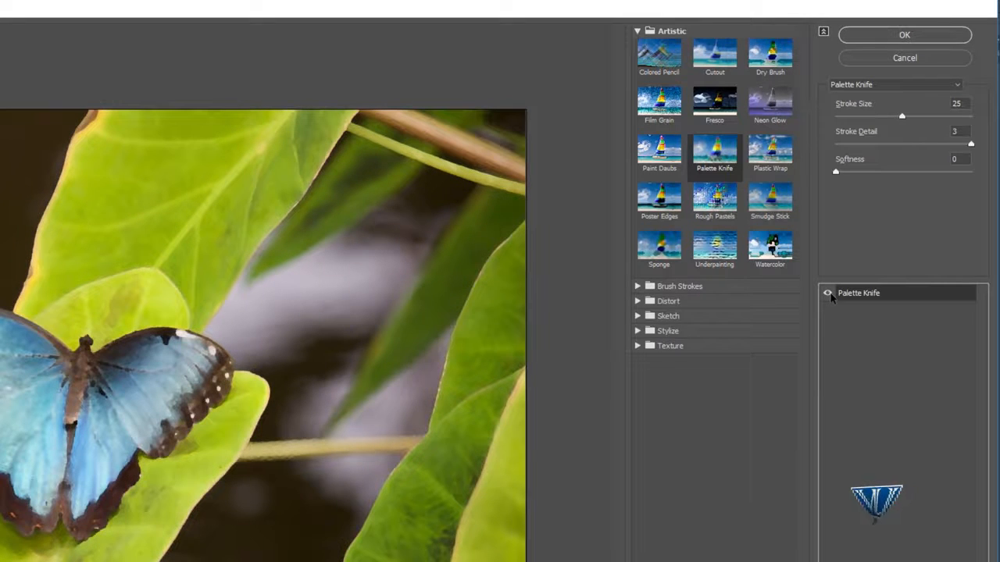
Step: Apply the Colored Pencil filter and stack a new Cutout effect layer above it
{"action": "left_click", "coordinate": [658, 55]}
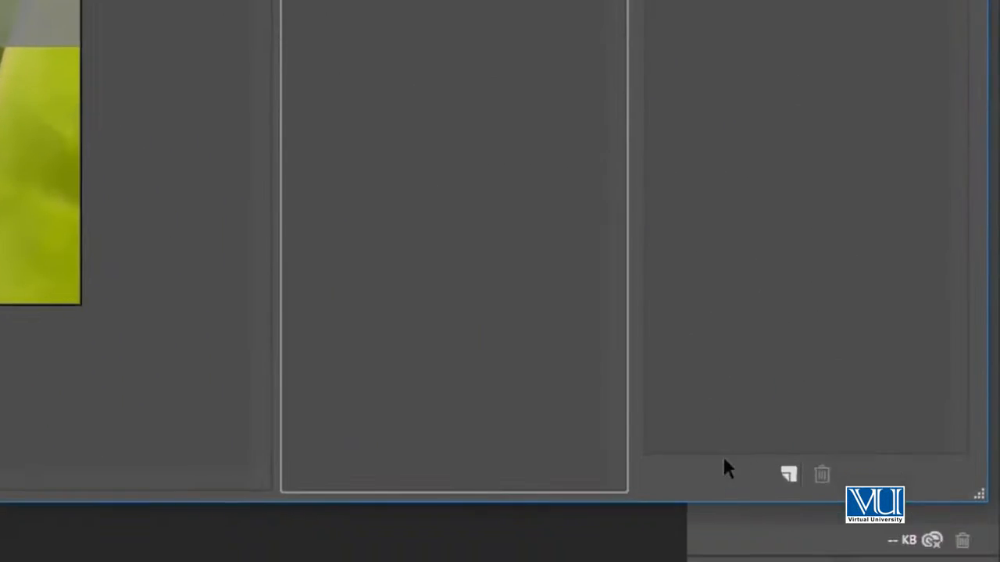
{"action": "left_click", "coordinate": [787, 475]}
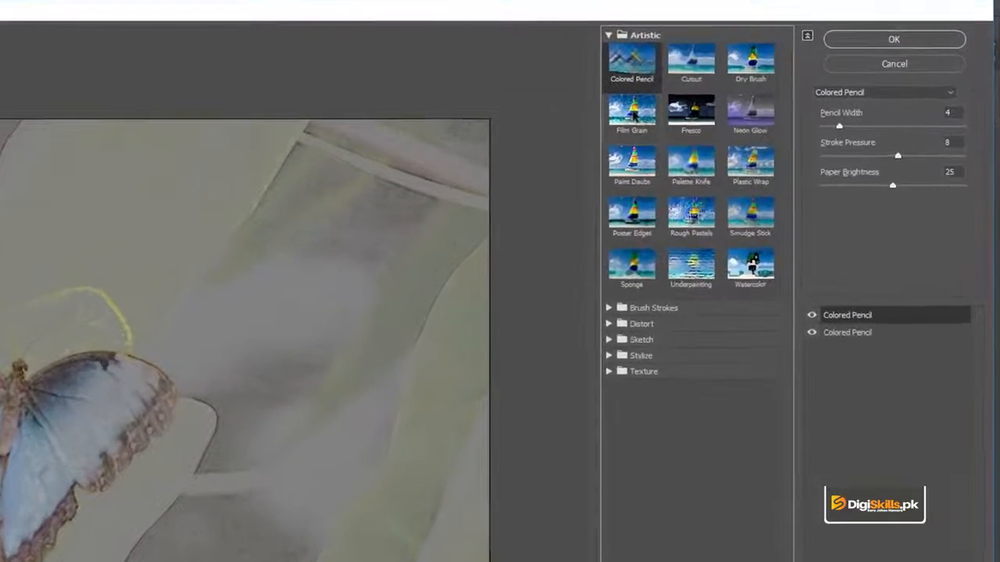
{"action": "left_click", "coordinate": [695, 65]}
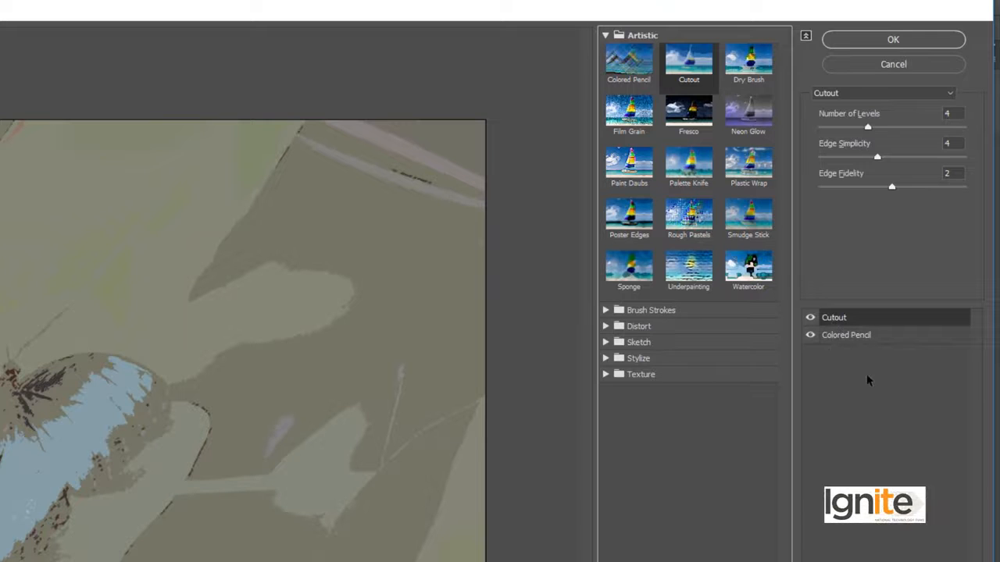
Step: Check the settings of the Colored Pencil effect layer and reselect the Cutout effect layer
{"action": "left_click", "coordinate": [836, 335]}
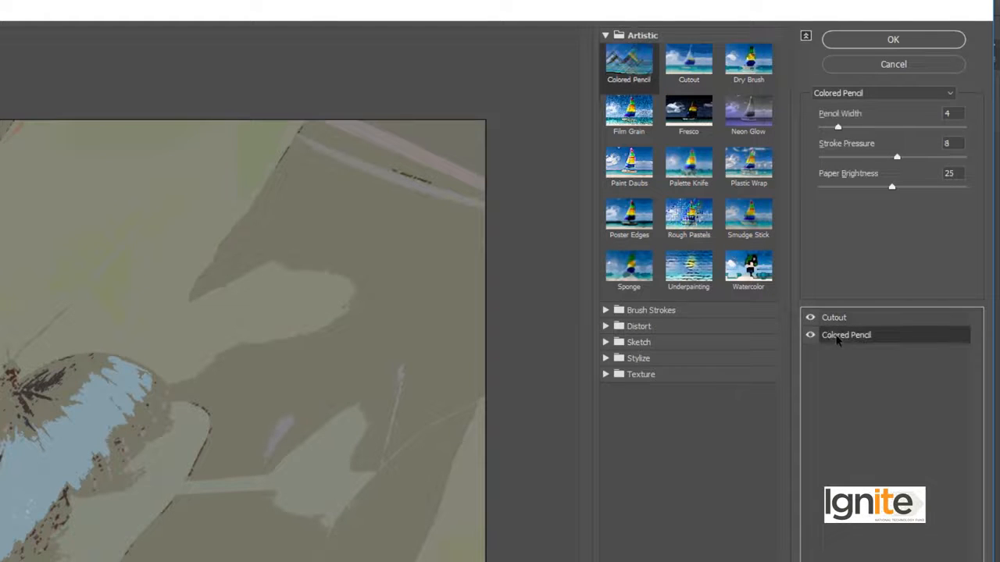
{"action": "left_click", "coordinate": [843, 318]}
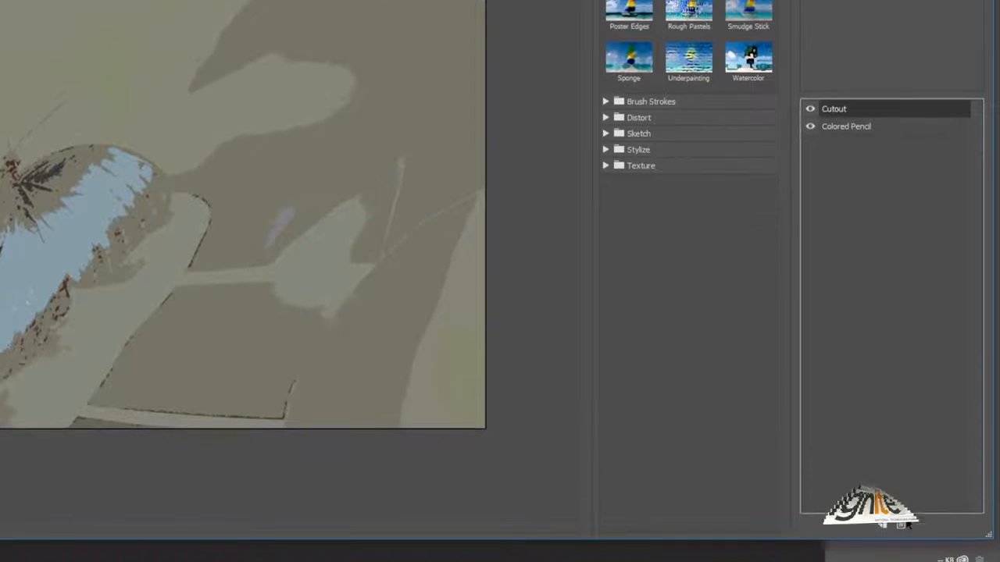
Step: Delete the Cutout effect layer and preview the Accented Edges, Angled Strokes and Crosshatch filters from the Brush Strokes category
{"action": "left_click", "coordinate": [901, 513]}
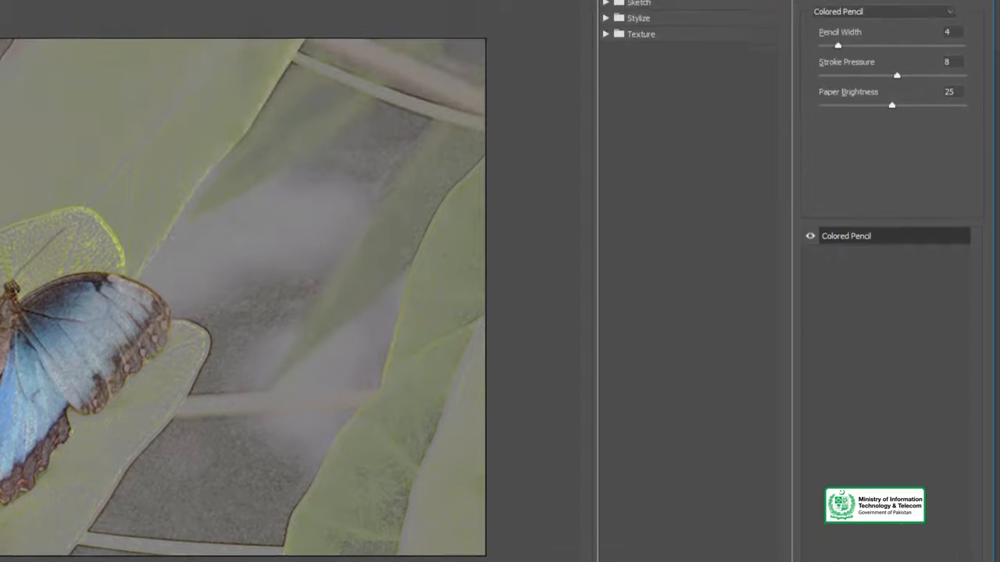
{"action": "left_click", "coordinate": [628, 56]}
{"action": "left_click", "coordinate": [636, 91]}
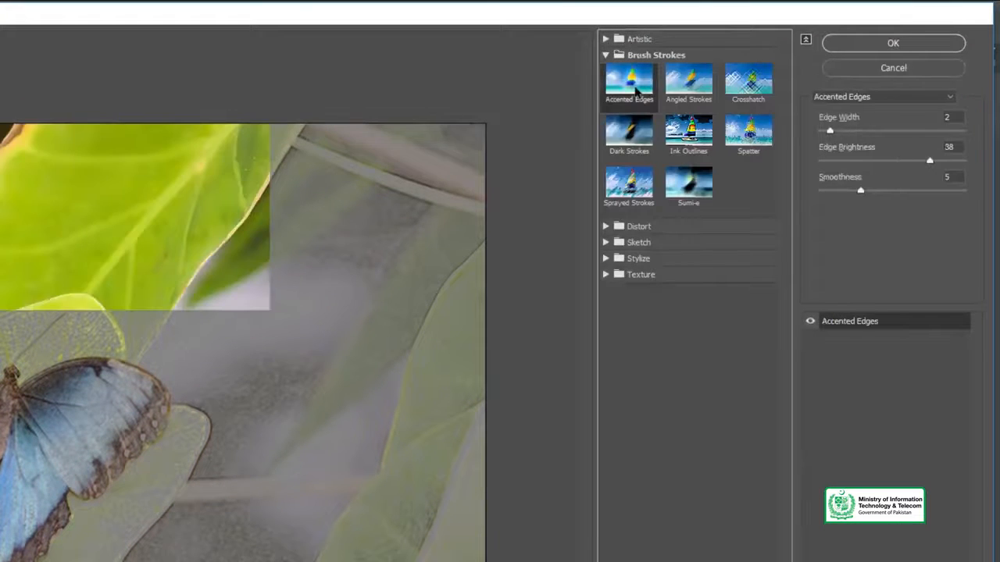
{"action": "left_click", "coordinate": [682, 89]}
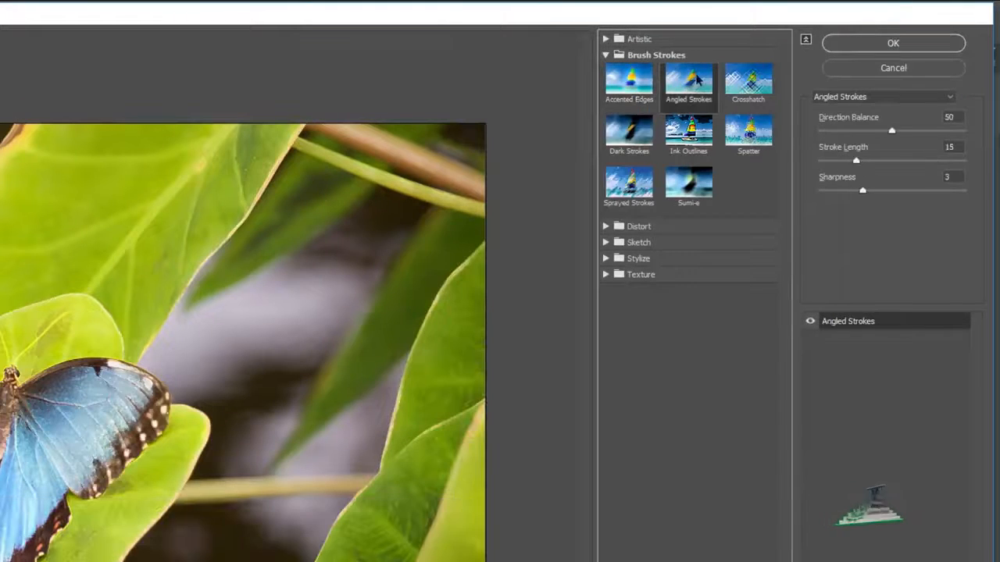
{"action": "left_click", "coordinate": [748, 86]}
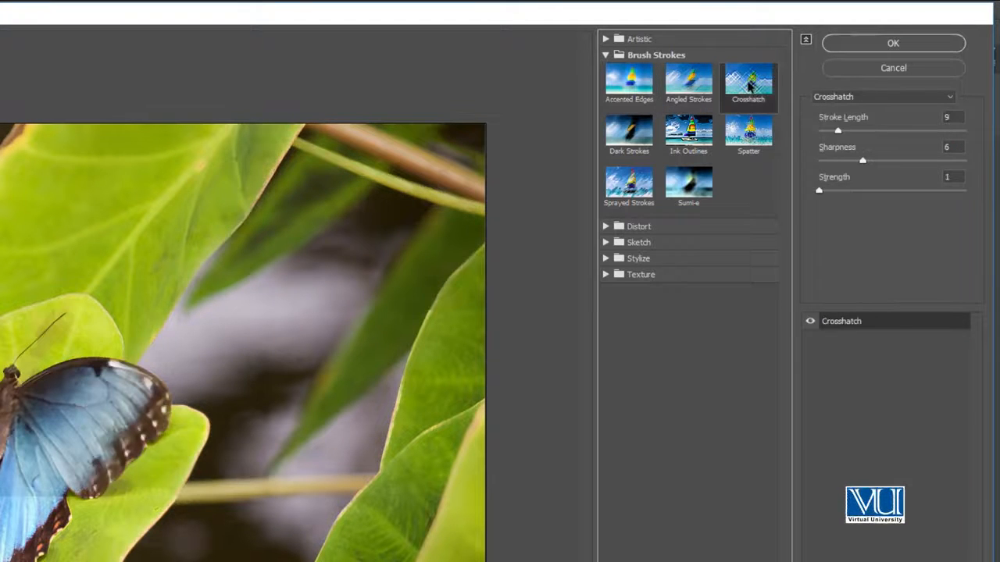
Step: Preview the Spatter, Sprayed Strokes and Sumi-e filters from the Brush Strokes category
{"action": "left_click", "coordinate": [750, 134]}
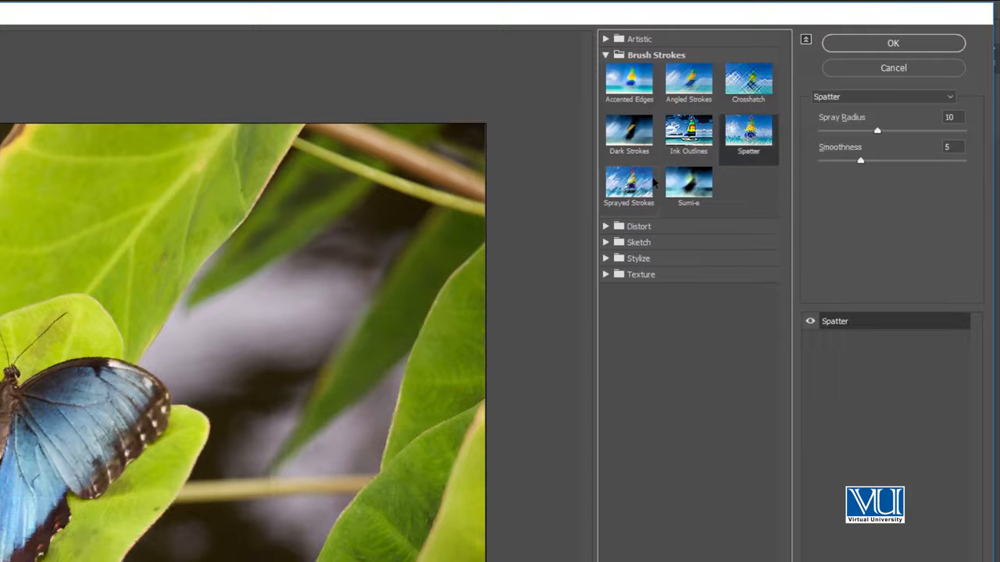
{"action": "left_click", "coordinate": [637, 186]}
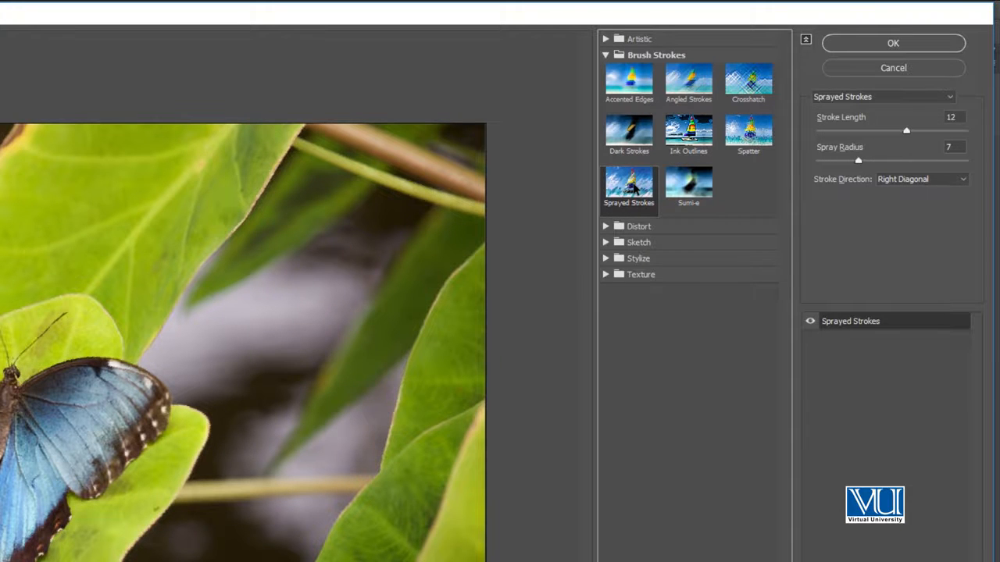
{"action": "left_click", "coordinate": [675, 189]}
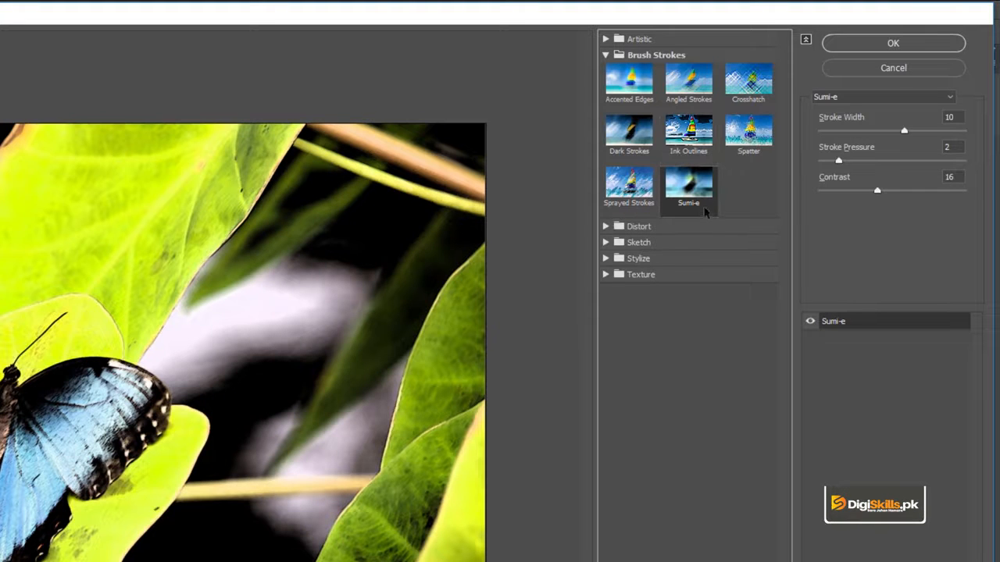
Step: Preview the Diffuse Glow filter from the Distort category
{"action": "left_click", "coordinate": [606, 55]}
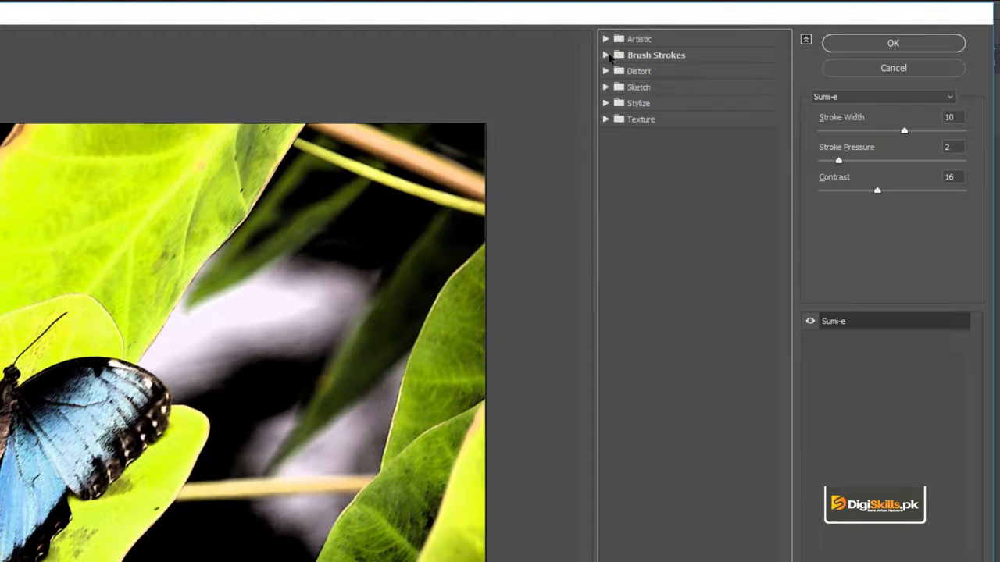
{"action": "left_click", "coordinate": [606, 70]}
{"action": "left_click", "coordinate": [629, 95]}
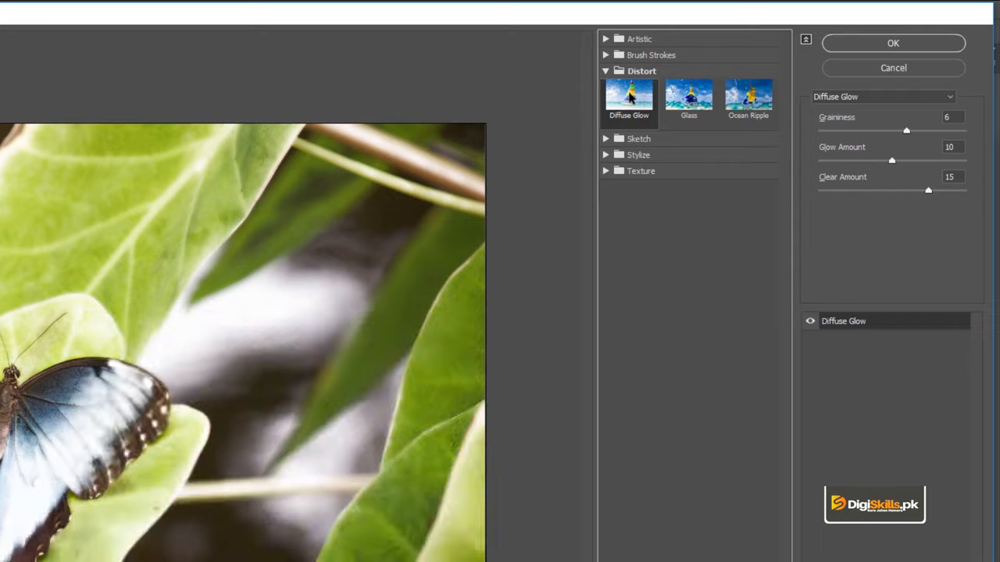
Step: Try the Glass filter with a Distortion of 13, a Smoothness of 5 and a Scaling of 135%
{"action": "left_click", "coordinate": [699, 95]}
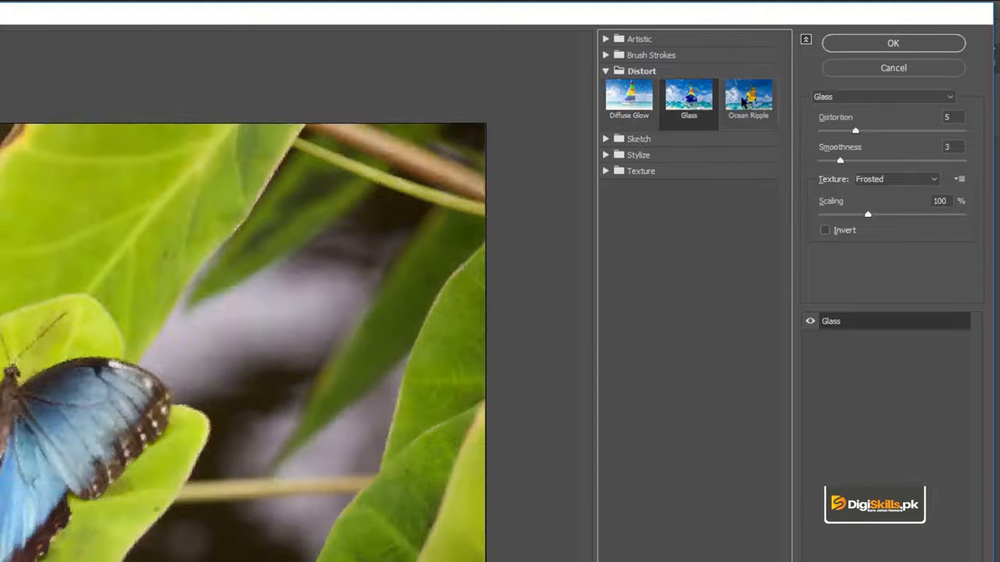
{"action": "left_click_drag", "start_coordinate": [855, 130], "coordinate": [876, 132]}
{"action": "left_click", "coordinate": [860, 161]}
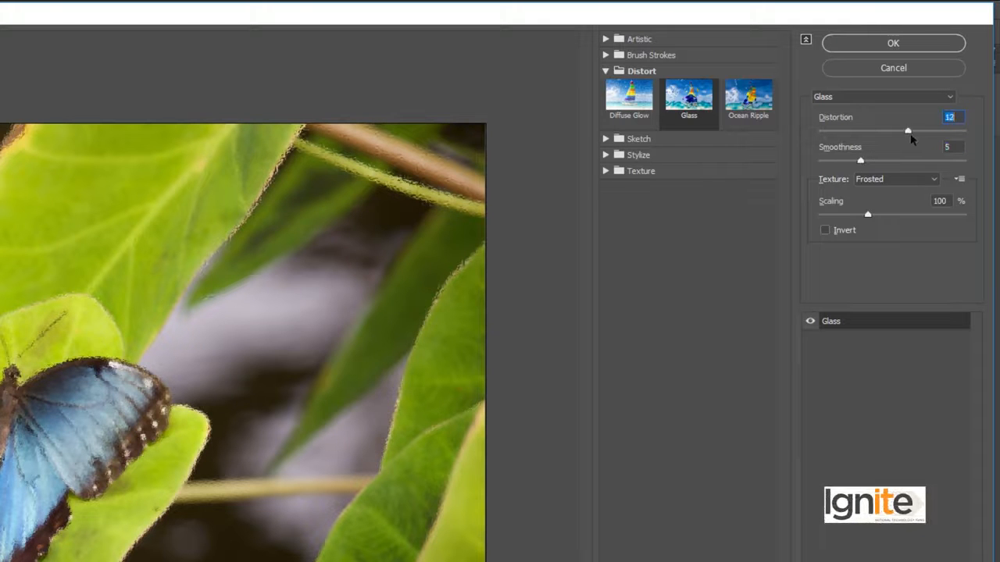
{"action": "left_click_drag", "start_coordinate": [868, 214], "coordinate": [898, 215]}
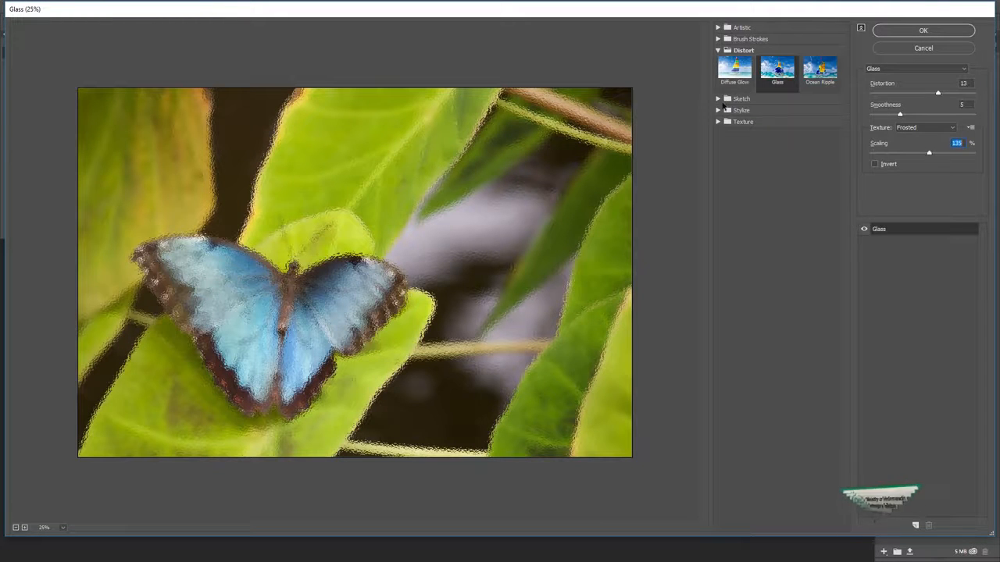
Step: Preview the Bas Relief, Reticulation, Stamp and Water Paper filters from the Sketch category
{"action": "left_click", "coordinate": [725, 50]}
{"action": "left_click", "coordinate": [726, 61]}
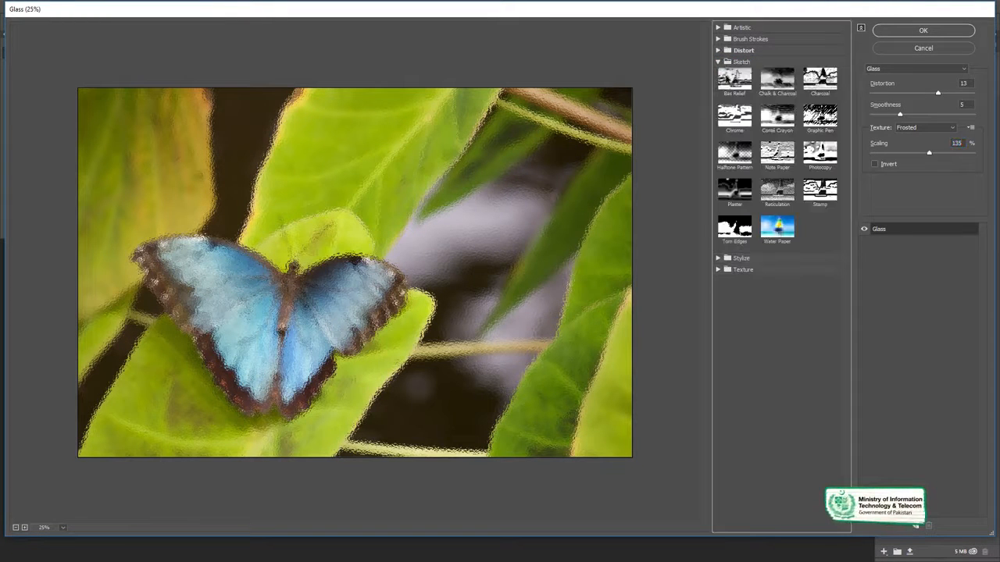
{"action": "left_click", "coordinate": [734, 78]}
{"action": "left_click", "coordinate": [773, 185]}
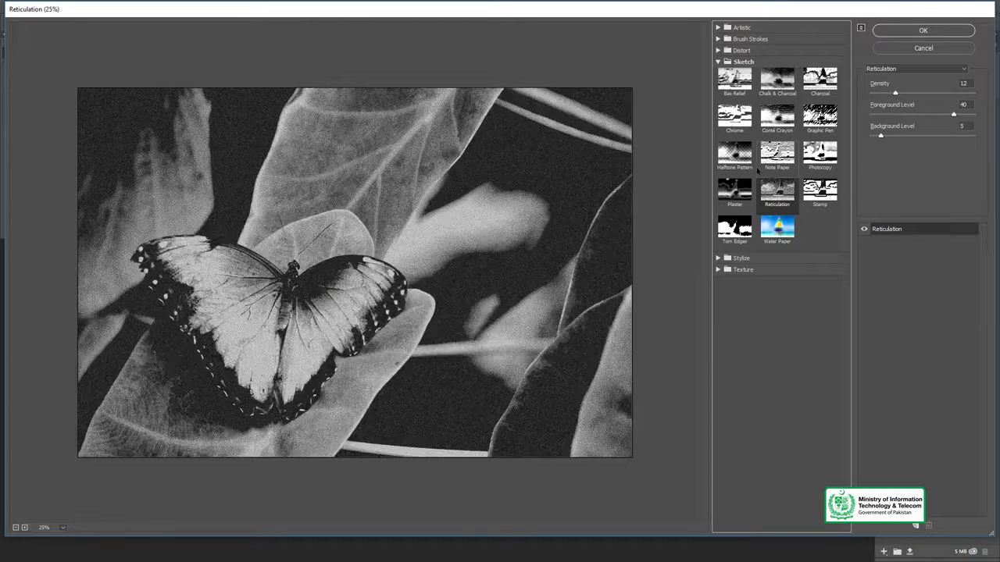
{"action": "left_click", "coordinate": [818, 190]}
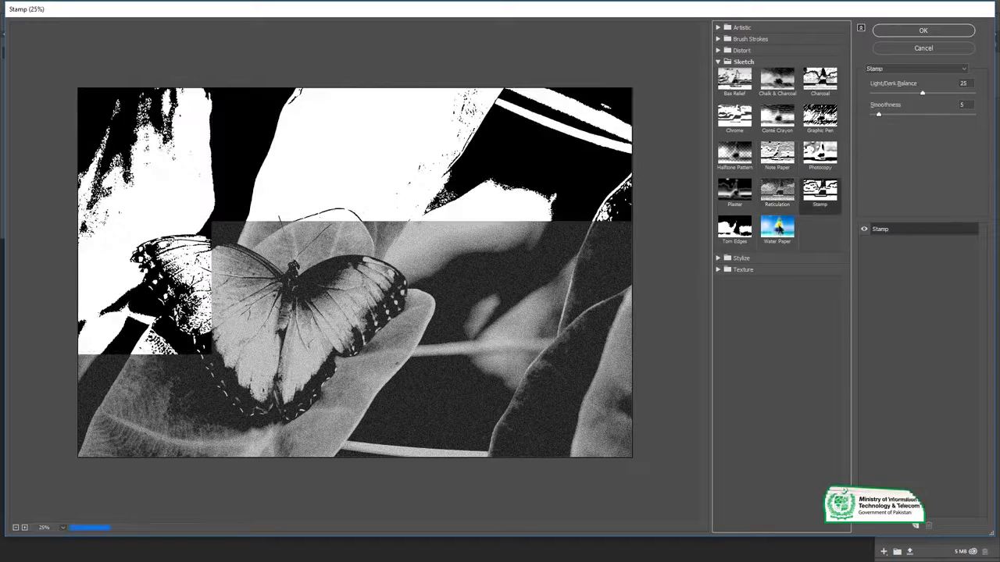
{"action": "left_click", "coordinate": [778, 229]}
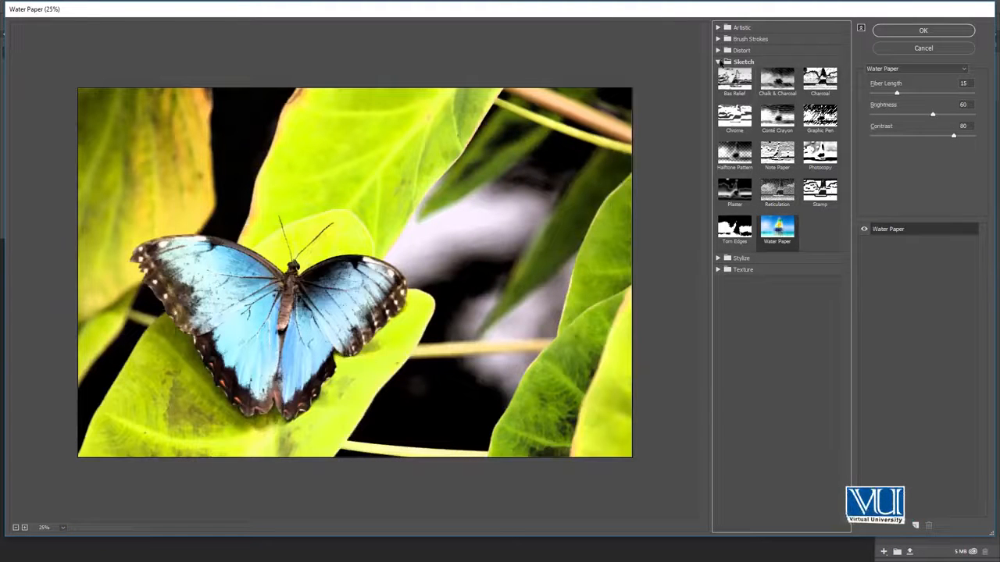
Step: Preview the Glowing Edges filter from the Stylize category
{"action": "left_click", "coordinate": [738, 61]}
{"action": "left_click", "coordinate": [738, 72]}
{"action": "left_click", "coordinate": [734, 92]}
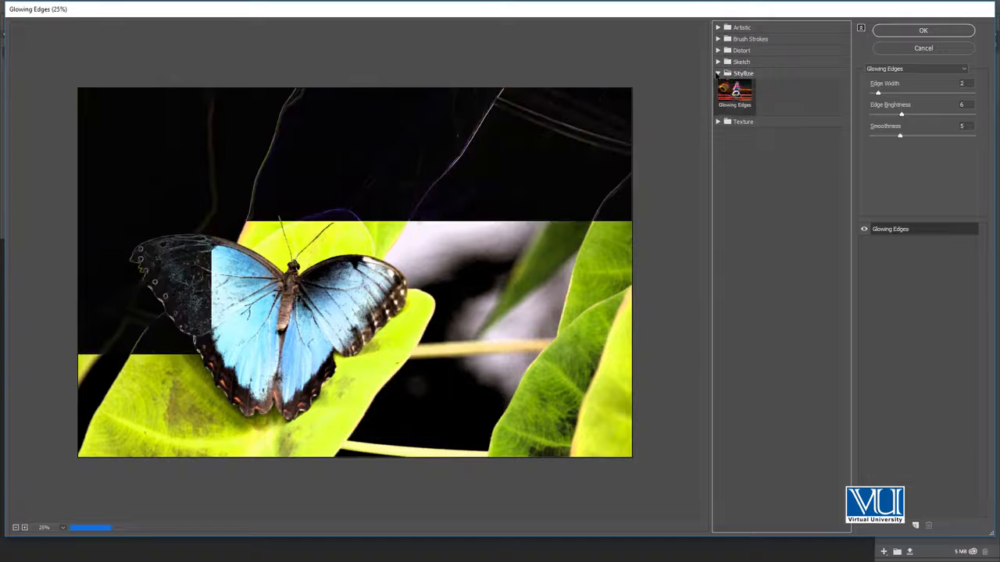
Step: Preview the Craquelure and Grain filters from the Texture category
{"action": "left_click", "coordinate": [730, 73]}
{"action": "left_click", "coordinate": [728, 85]}
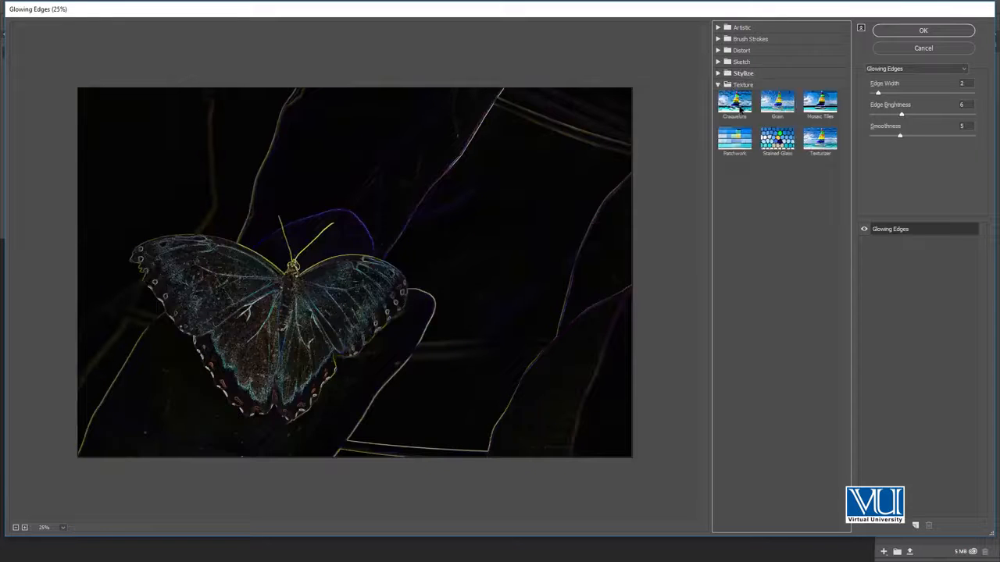
{"action": "left_click", "coordinate": [738, 106]}
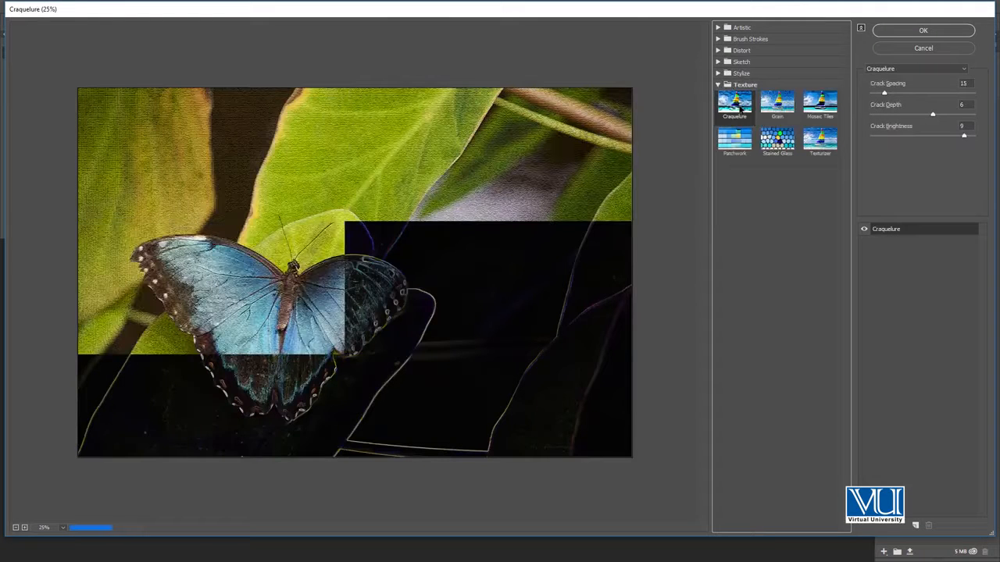
{"action": "left_click", "coordinate": [772, 107]}
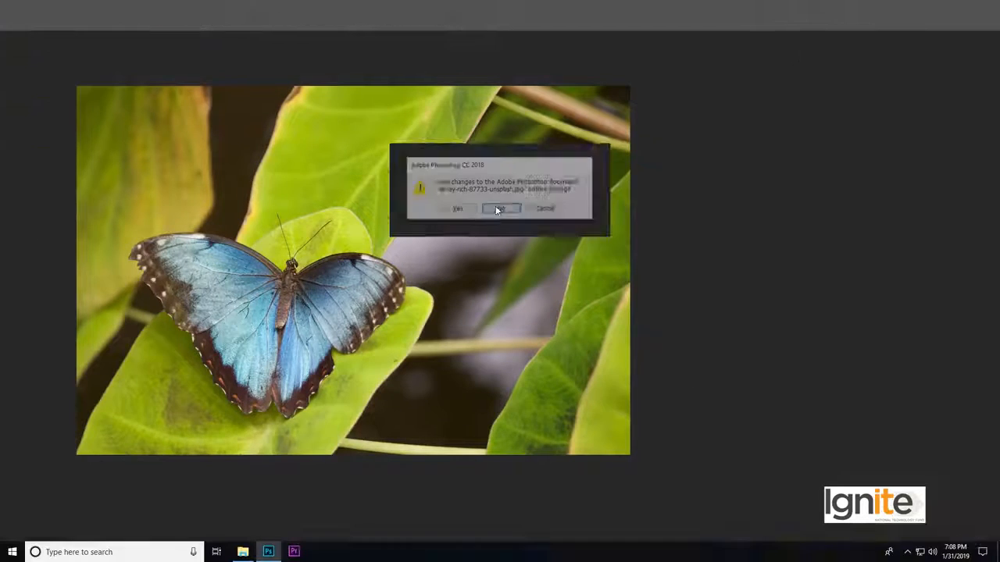
Step: Close the butterfly photo without saving and open the photo of the boy in the red shirt
{"action": "left_click", "coordinate": [498, 209]}
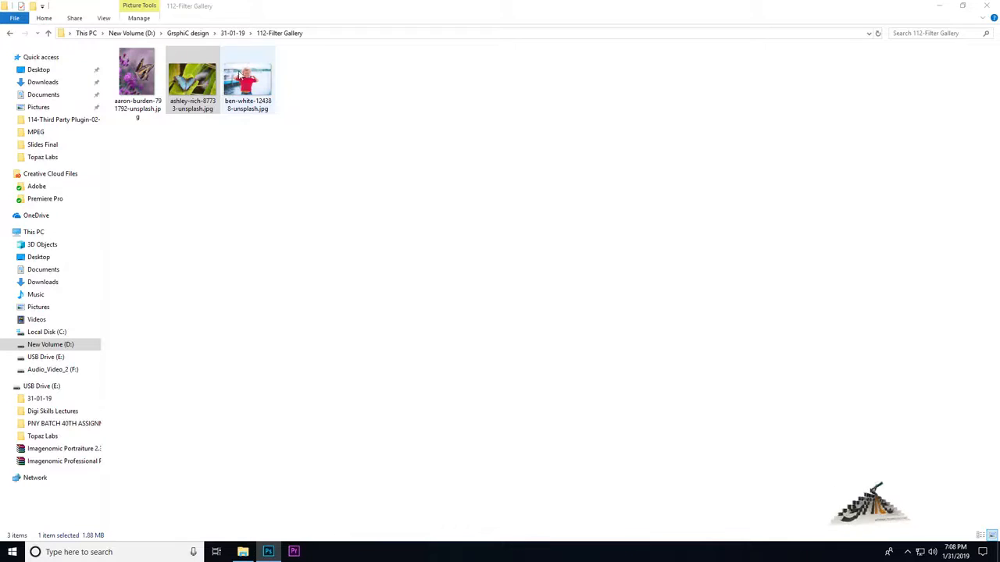
{"action": "left_click_drag", "start_coordinate": [247, 78], "coordinate": [335, 255]}
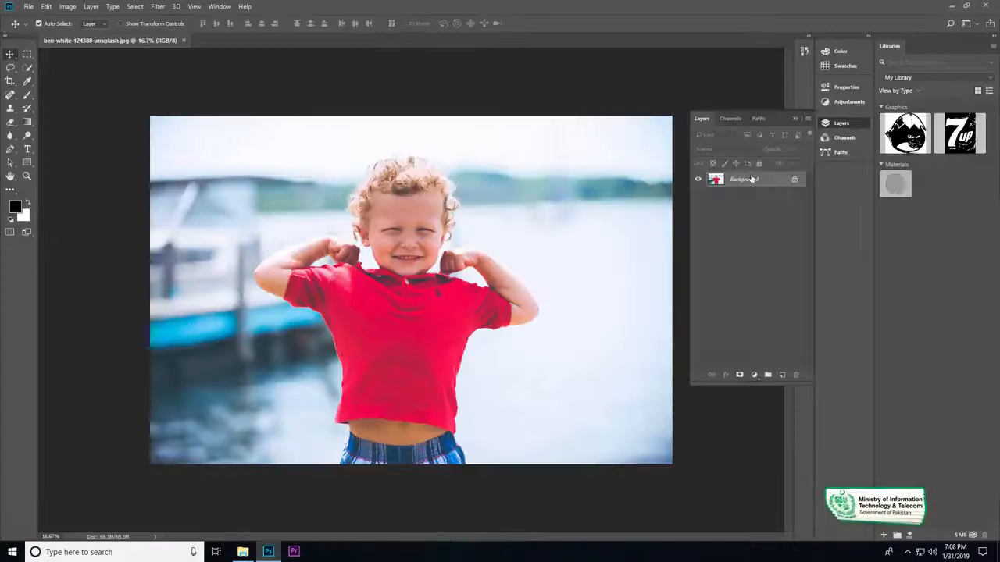
Step: Convert the Background into a regular layer and show the photo in full screen mode with the menu bar
{"action": "double_click", "coordinate": [752, 179]}
{"action": "left_click", "coordinate": [589, 178]}
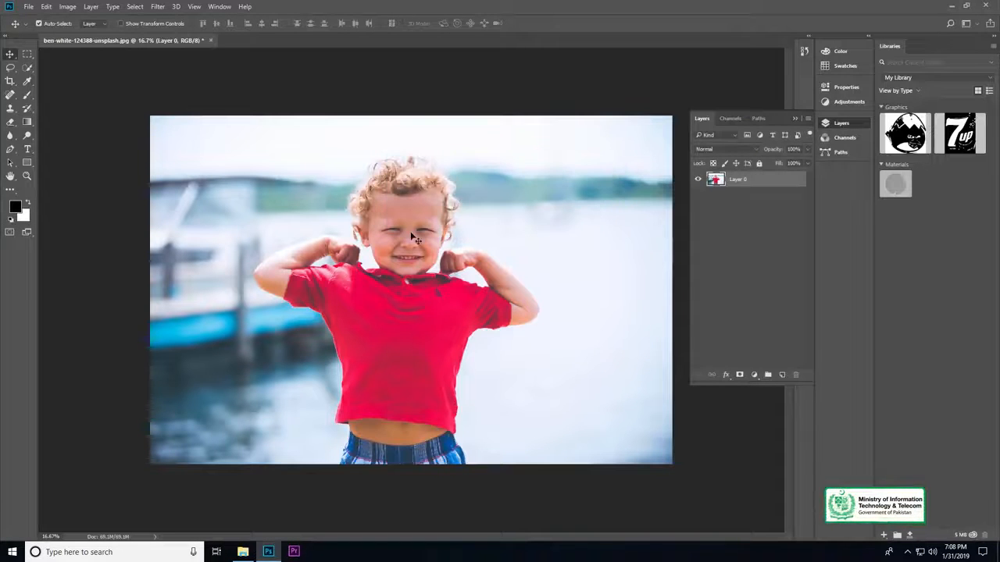
{"action": "key", "text": "f"}
{"action": "left_click_drag", "start_coordinate": [383, 257], "coordinate": [339, 216]}
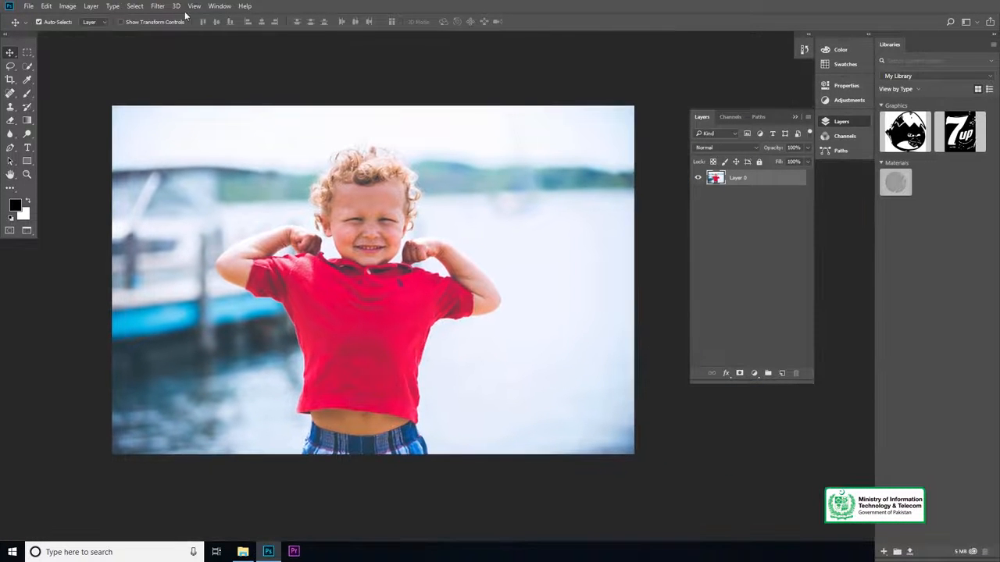
Step: Try Gaussian Blur on the photo with different radii such as 52.4 and 700.6 pixels, and discard it
{"action": "left_click", "coordinate": [158, 6]}
{"action": "mouse_move", "coordinate": [195, 121]}
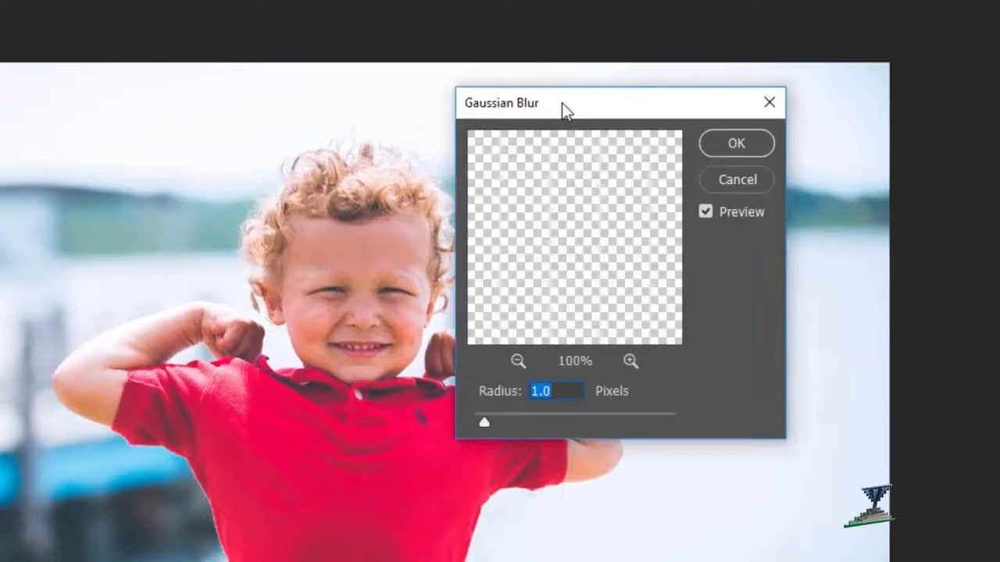
{"action": "left_click_drag", "start_coordinate": [709, 68], "coordinate": [722, 48]}
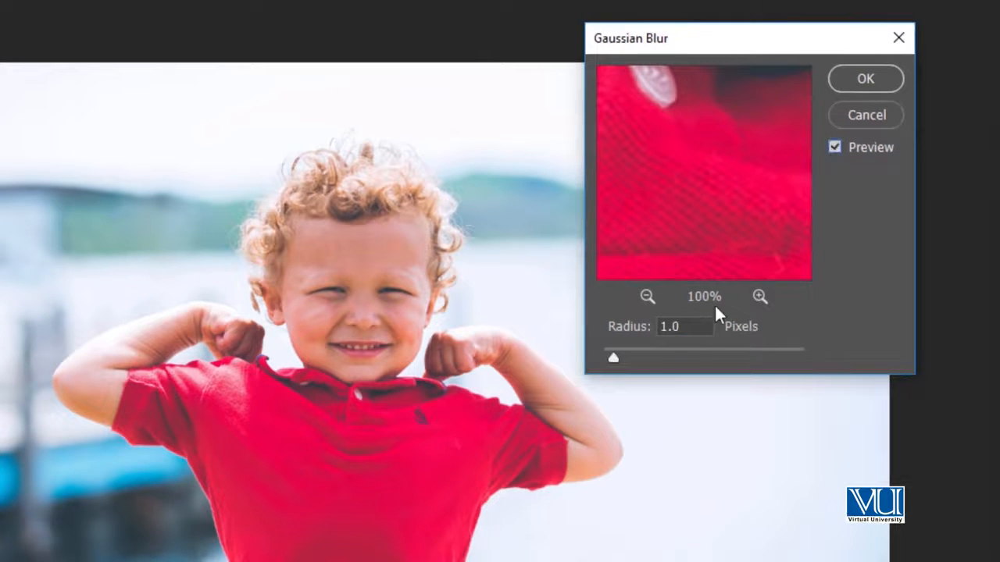
{"action": "left_click_drag", "start_coordinate": [660, 359], "coordinate": [716, 361]}
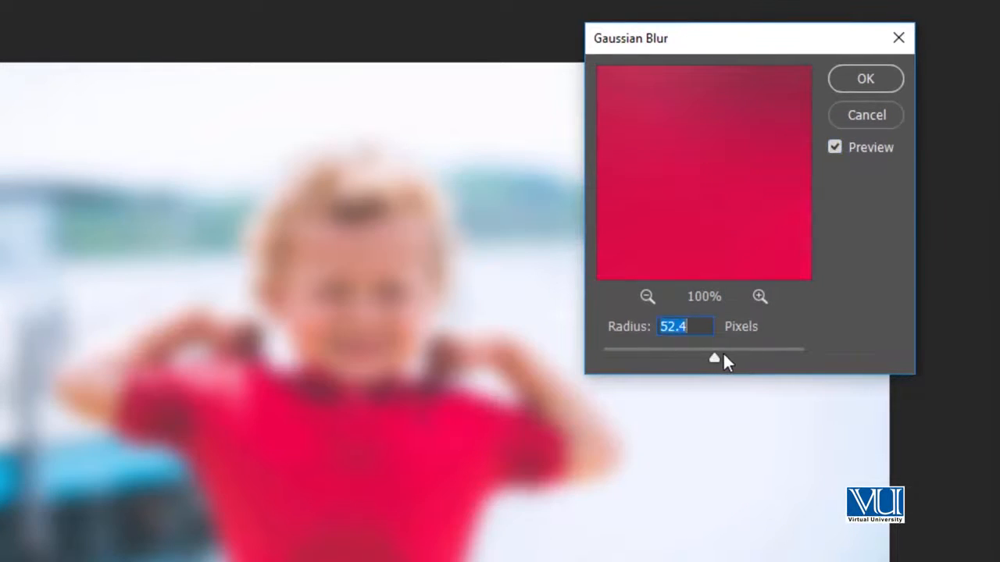
{"action": "left_click", "coordinate": [758, 360]}
{"action": "left_click", "coordinate": [675, 358]}
{"action": "left_click_drag", "start_coordinate": [660, 355], "coordinate": [785, 356]}
{"action": "left_click", "coordinate": [790, 357]}
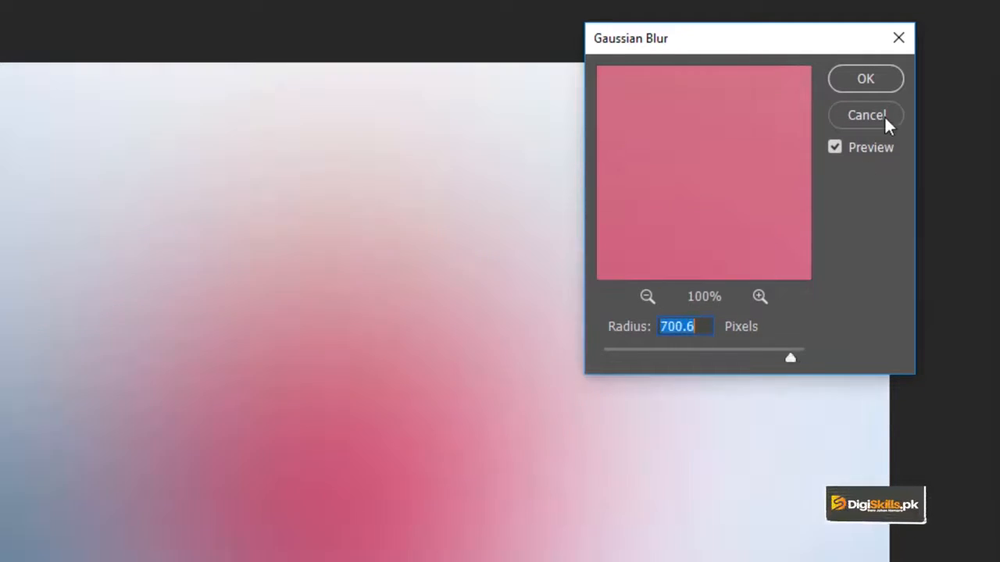
{"action": "left_click", "coordinate": [884, 116]}
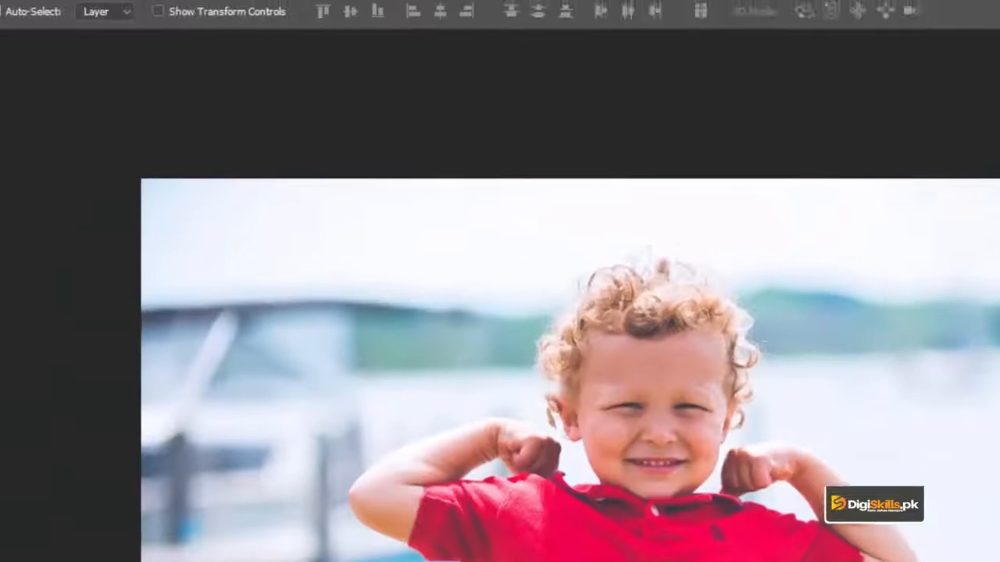
Step: Try Motion Blur on the photo, ending with an angle of -73° and a distance of 351 pixels
{"action": "left_click", "coordinate": [327, 12]}
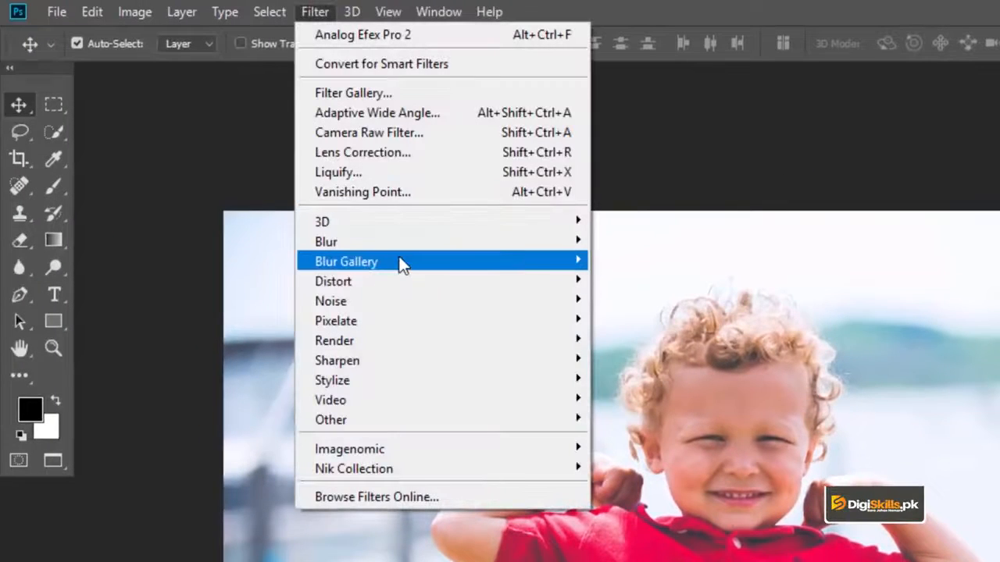
{"action": "mouse_move", "coordinate": [402, 267]}
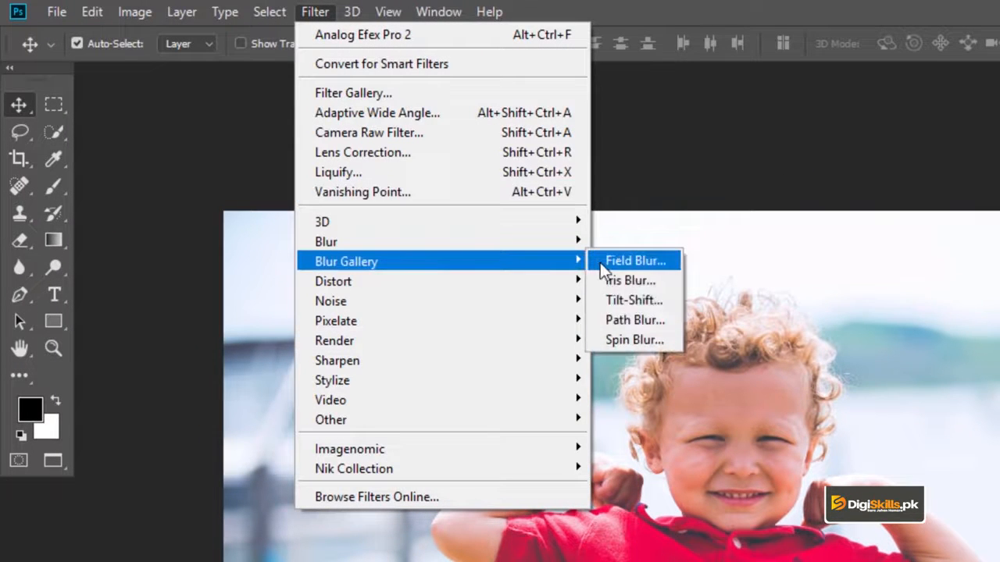
{"action": "mouse_move", "coordinate": [491, 239]}
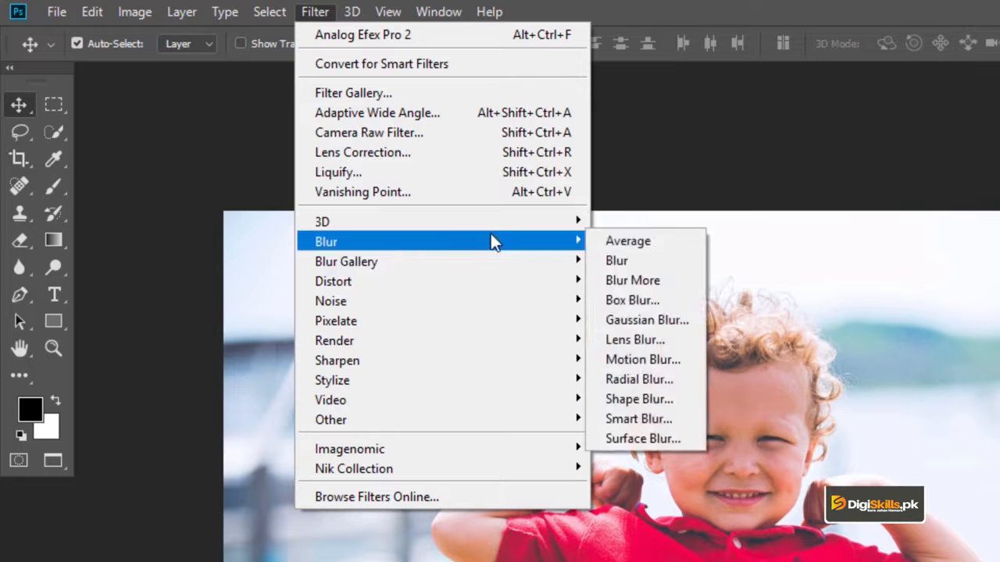
{"action": "left_click", "coordinate": [637, 357]}
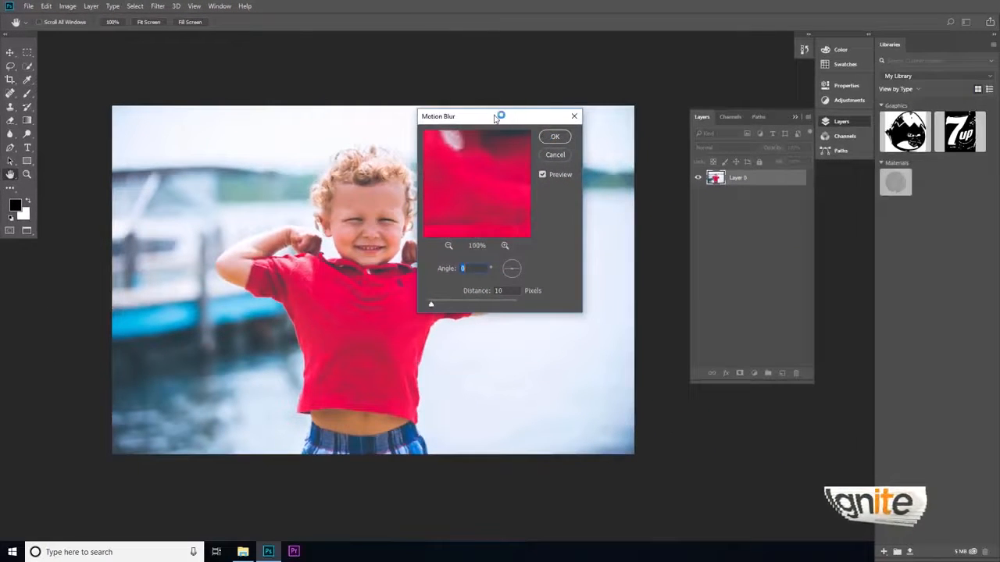
{"action": "left_click_drag", "start_coordinate": [544, 127], "coordinate": [646, 72]}
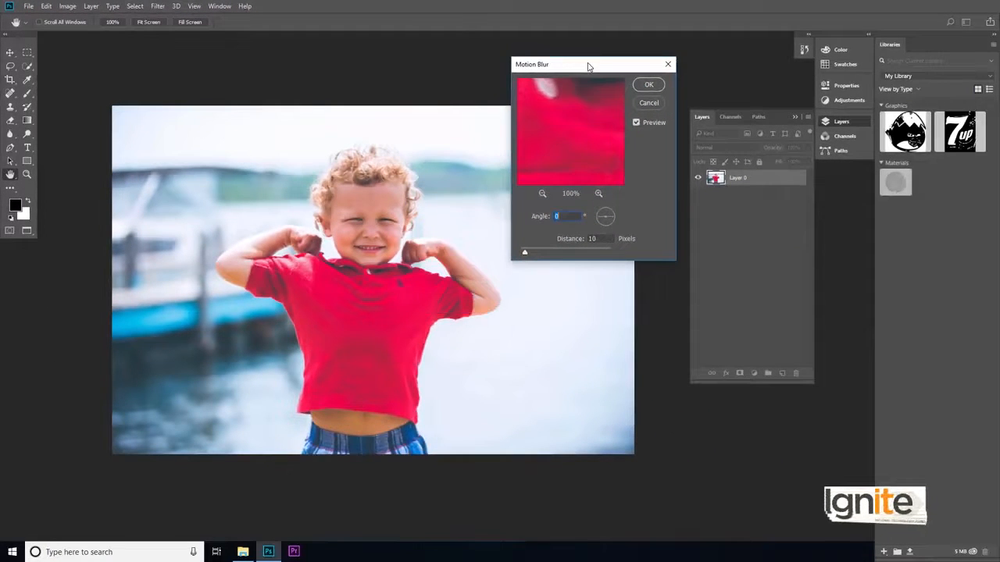
{"action": "left_click", "coordinate": [560, 251]}
{"action": "mouse_move", "coordinate": [577, 250]}
{"action": "left_mouse_down"}
{"action": "mouse_move", "coordinate": [597, 256]}
{"action": "mouse_move", "coordinate": [578, 256]}
{"action": "left_mouse_up"}
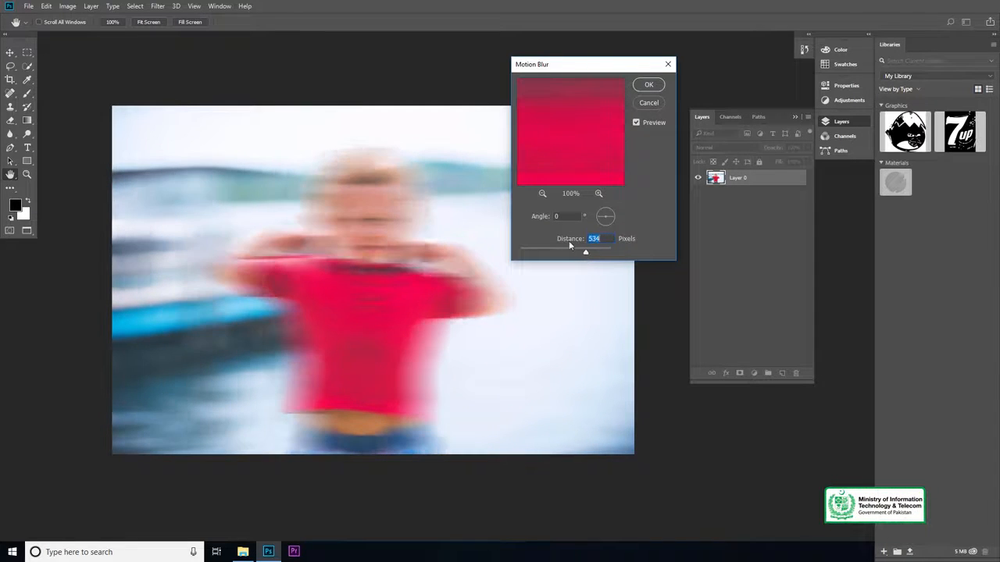
{"action": "left_click_drag", "start_coordinate": [604, 223], "coordinate": [608, 224]}
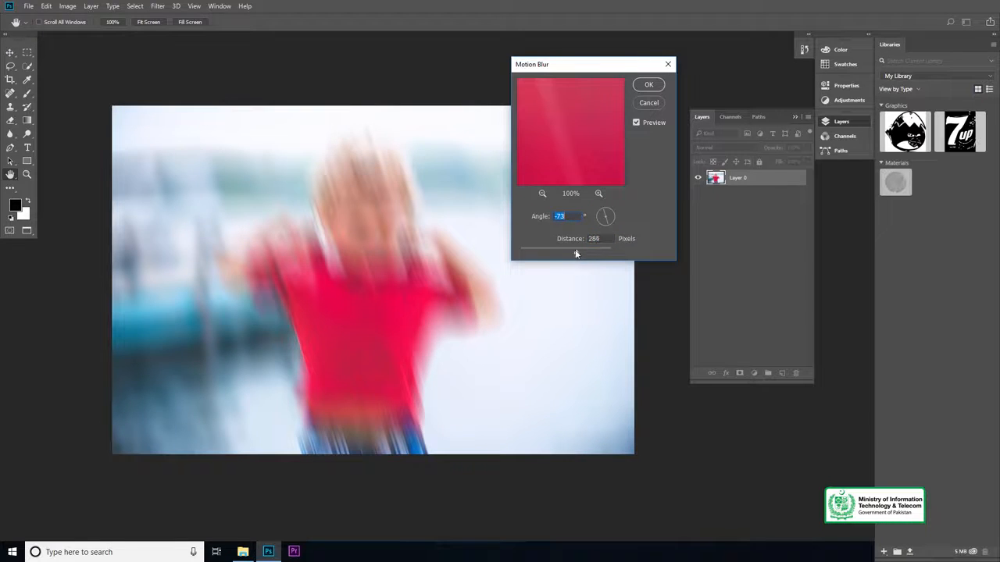
{"action": "left_click_drag", "start_coordinate": [564, 253], "coordinate": [582, 252]}
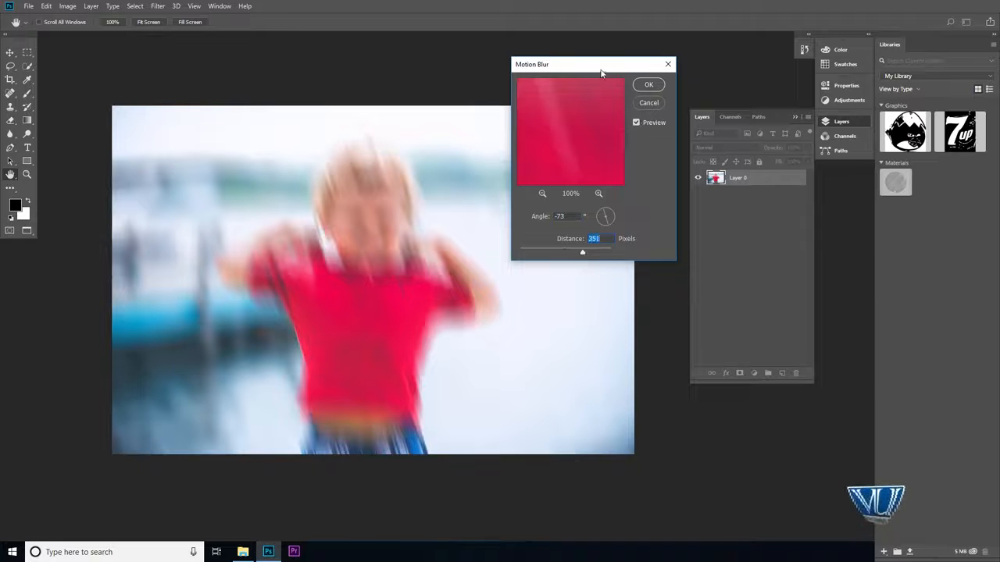
{"action": "left_click_drag", "start_coordinate": [593, 68], "coordinate": [589, 86]}
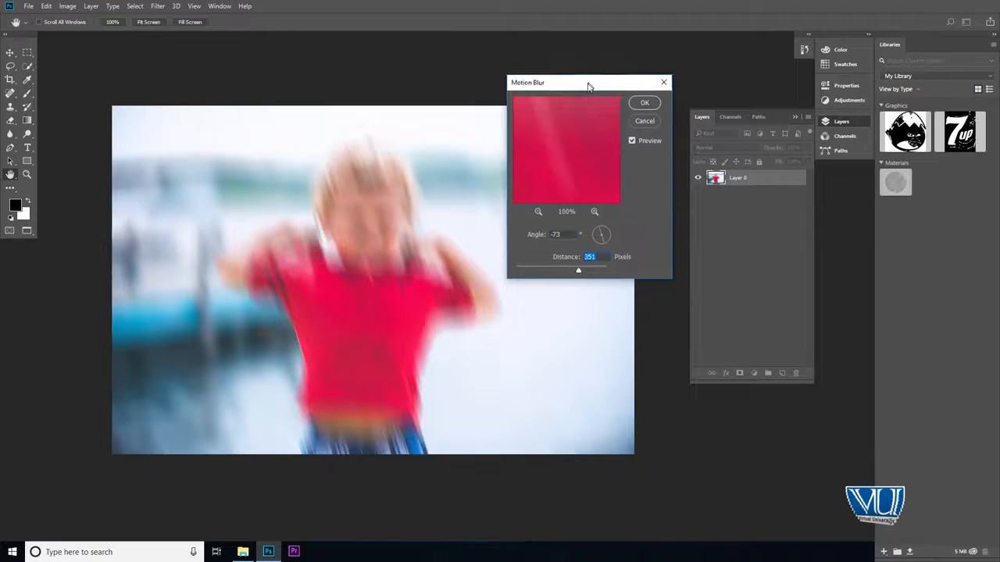
Step: Compare the photo with and without the Motion Blur preview, and discard the filter
{"action": "left_click", "coordinate": [630, 143]}
{"action": "left_click", "coordinate": [630, 143]}
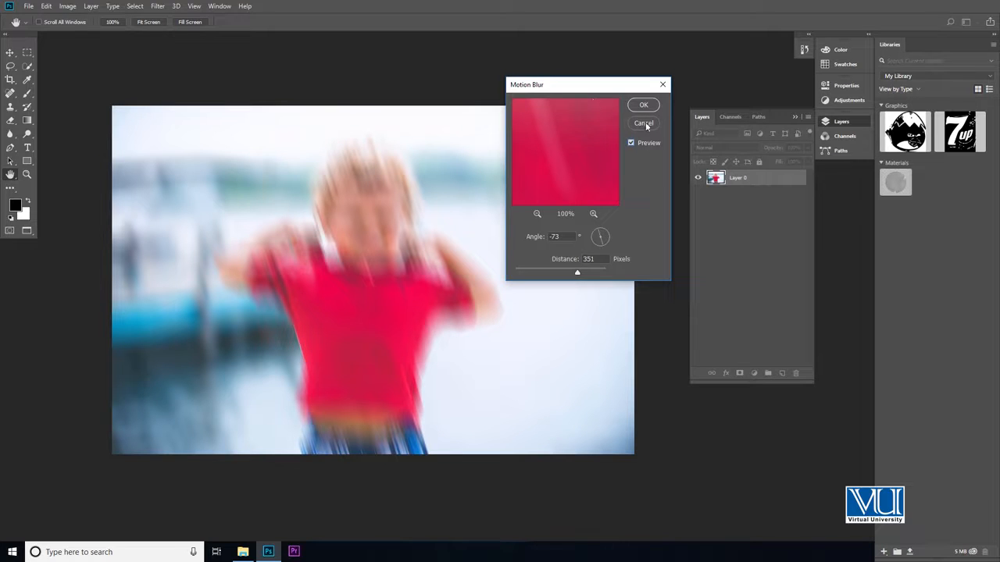
{"action": "left_click", "coordinate": [630, 143]}
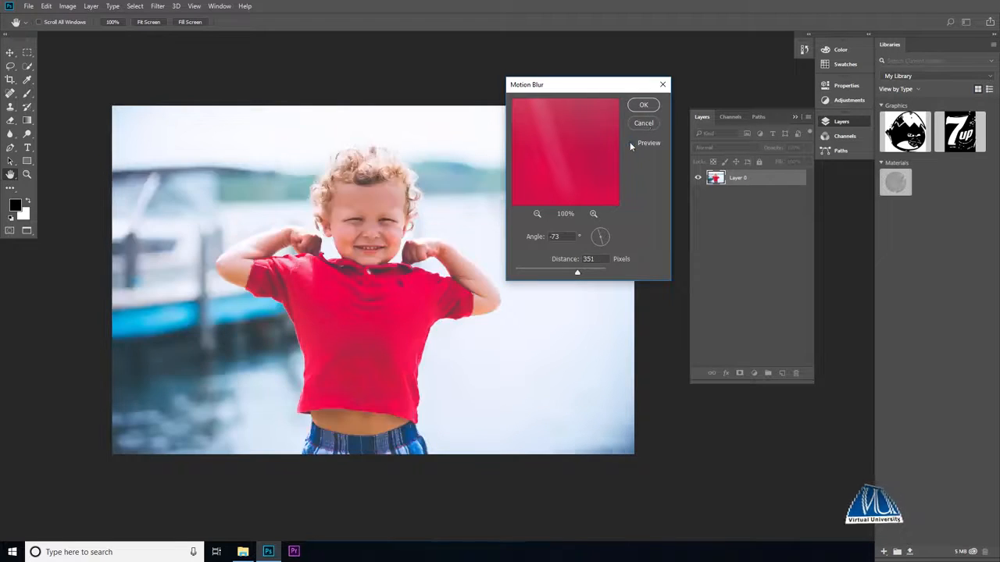
{"action": "left_click", "coordinate": [631, 142]}
{"action": "left_click", "coordinate": [630, 142]}
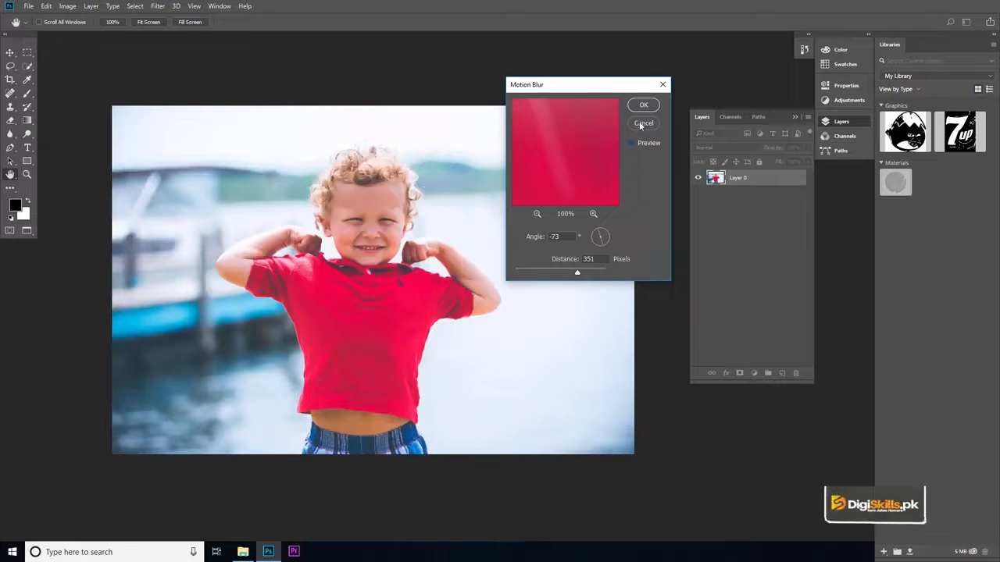
{"action": "left_click", "coordinate": [631, 143]}
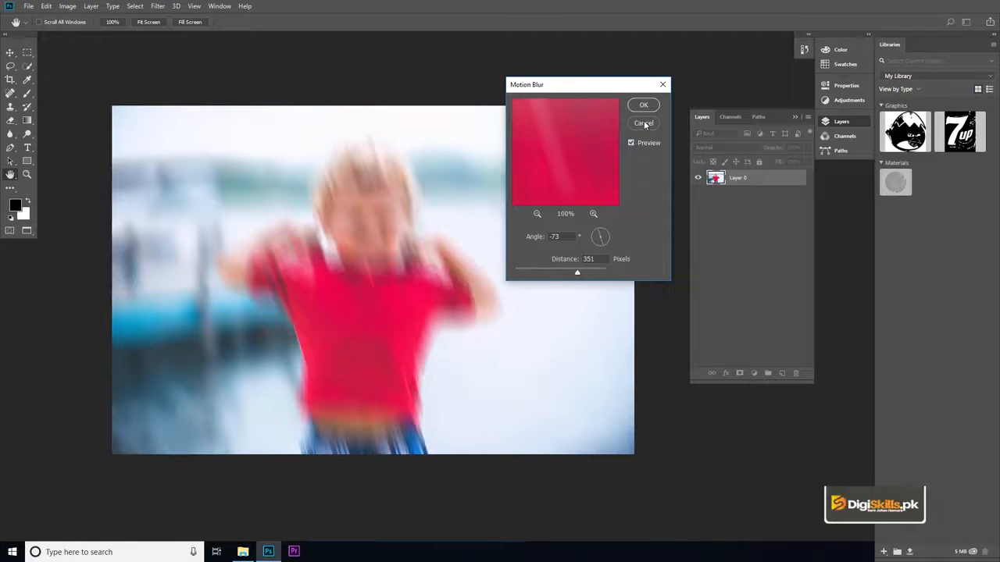
{"action": "left_click", "coordinate": [643, 123]}
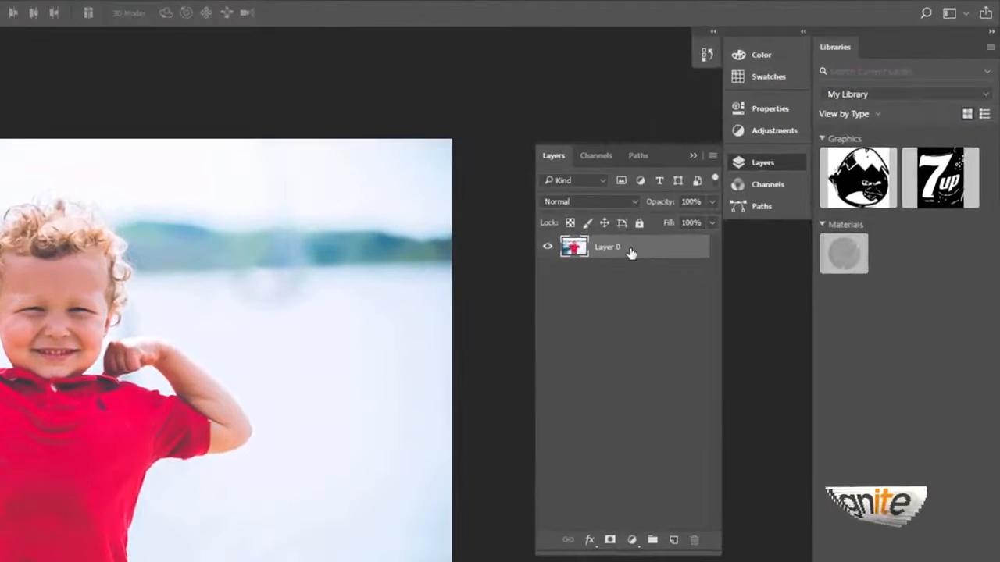
Step: Convert Layer 0 to a Smart Object and open the Smart Sharpen filter for it, keeping the boy's face uncovered
{"action": "right_click", "coordinate": [662, 234]}
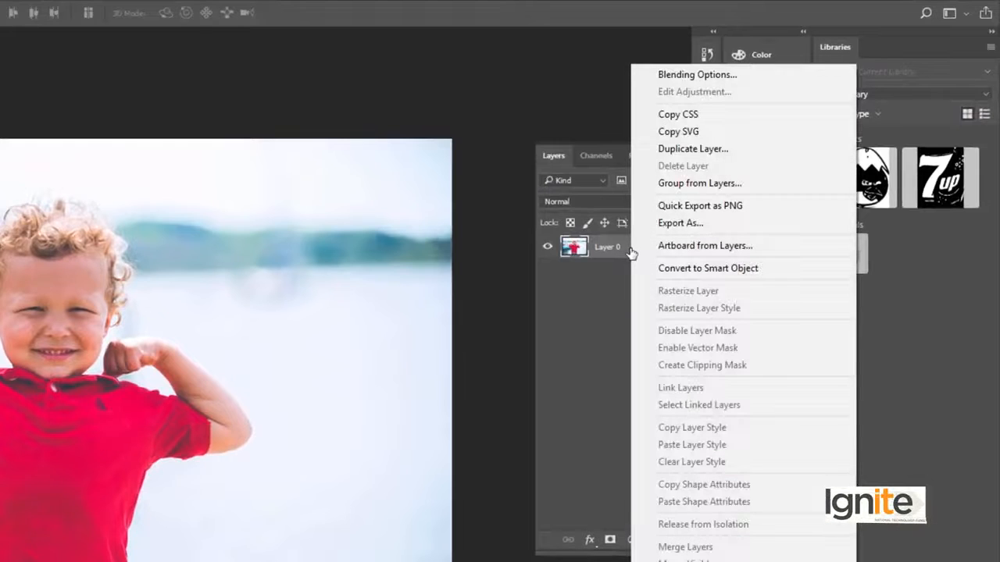
{"action": "left_click", "coordinate": [681, 268]}
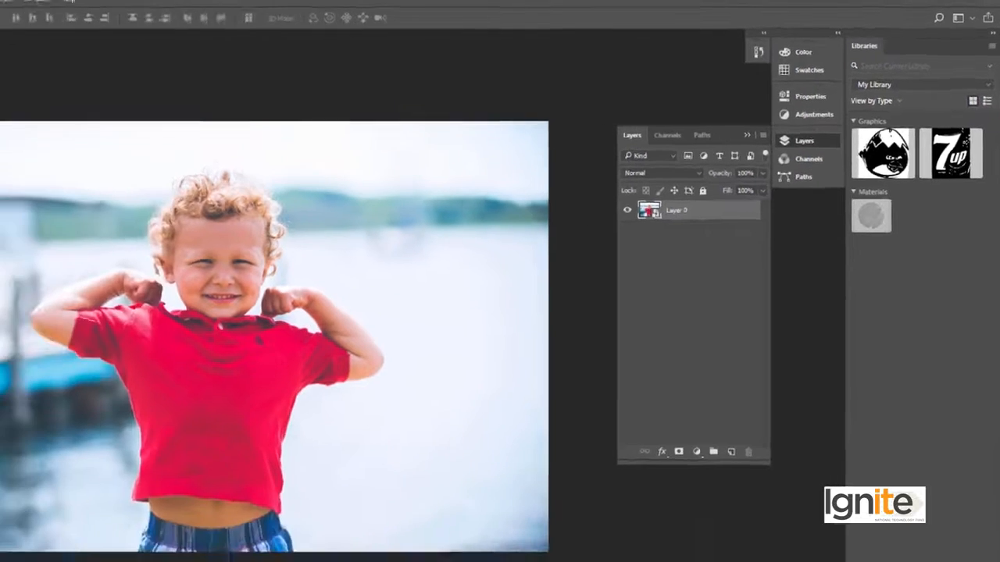
{"action": "left_click", "coordinate": [157, 7]}
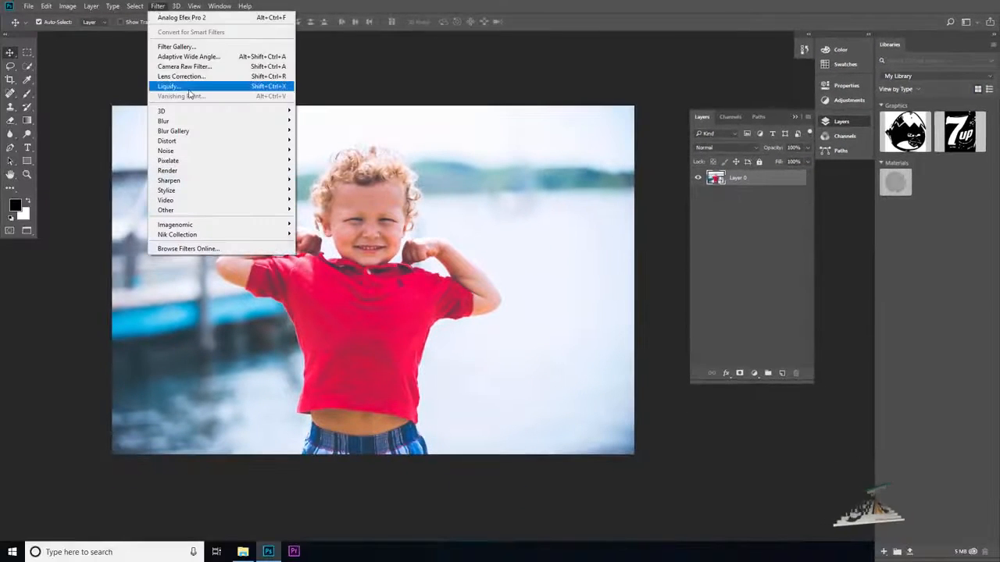
{"action": "mouse_move", "coordinate": [196, 174]}
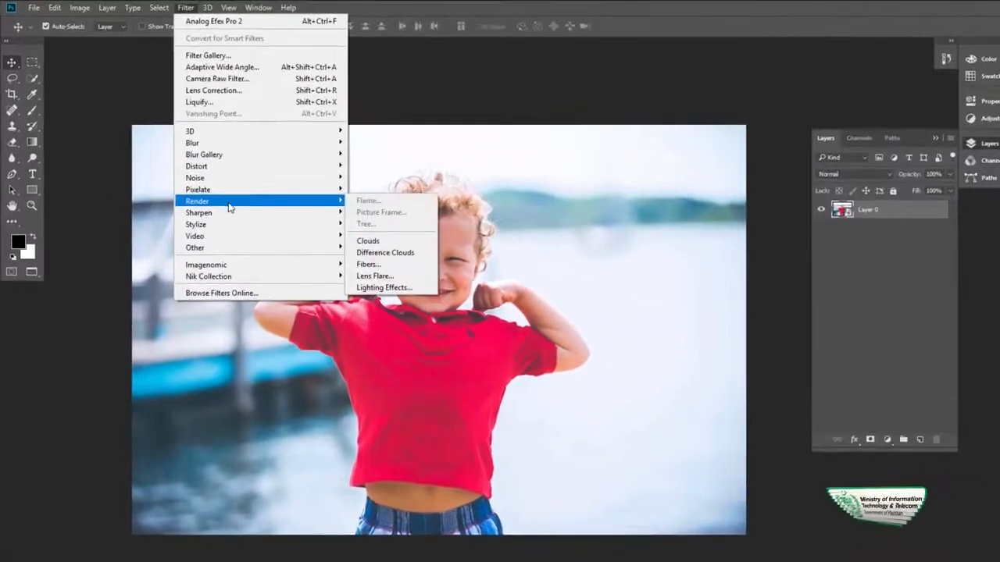
{"action": "mouse_move", "coordinate": [231, 214]}
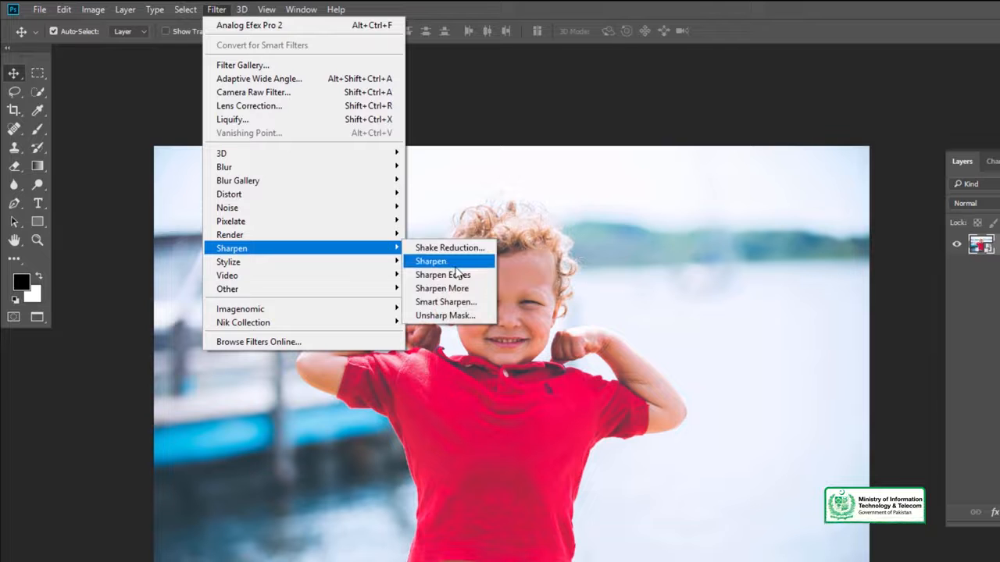
{"action": "left_click", "coordinate": [461, 303]}
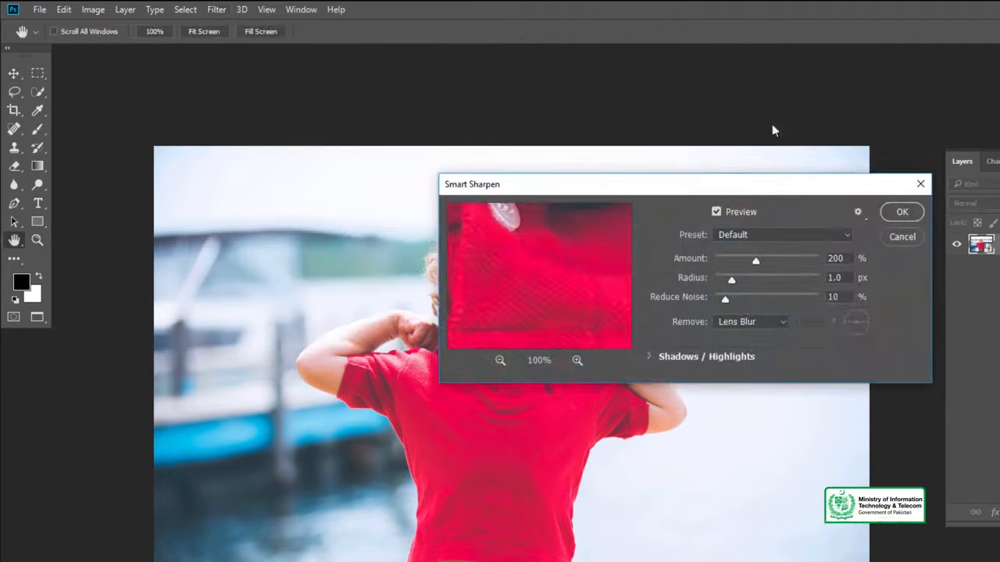
{"action": "left_click_drag", "start_coordinate": [797, 189], "coordinate": [796, 100]}
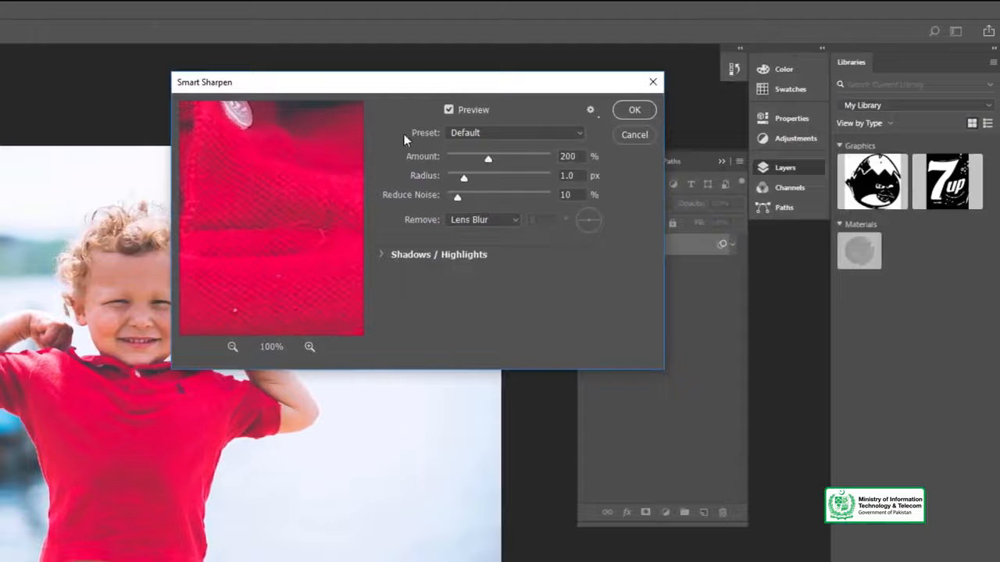
Step: Set the Smart Sharpen amount to 331%, the radius to 7.8 px and the noise reduction to 17%
{"action": "left_click", "coordinate": [503, 160]}
{"action": "left_click", "coordinate": [515, 160]}
{"action": "left_click", "coordinate": [489, 177]}
{"action": "left_click_drag", "start_coordinate": [490, 176], "coordinate": [497, 178]}
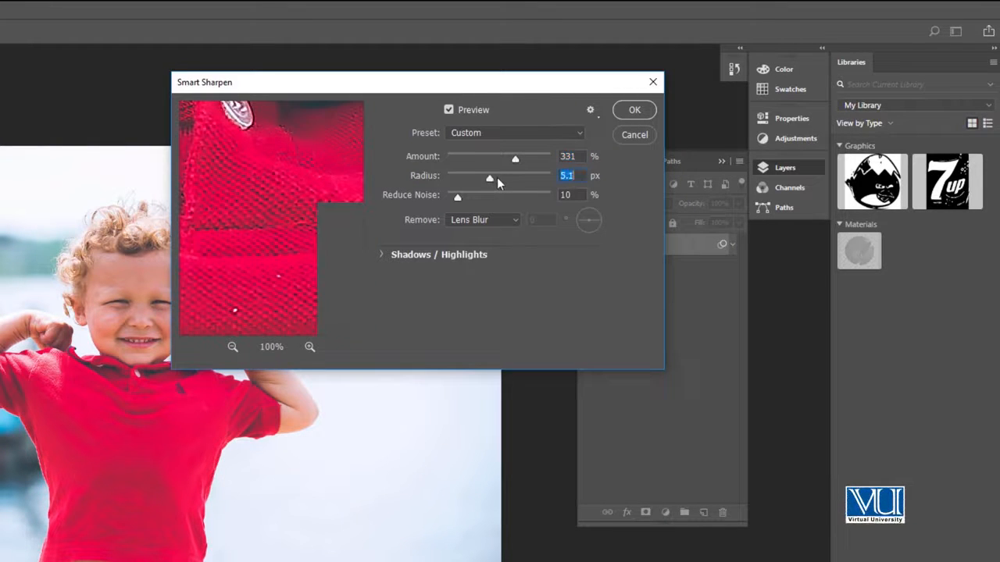
{"action": "left_click", "coordinate": [463, 199]}
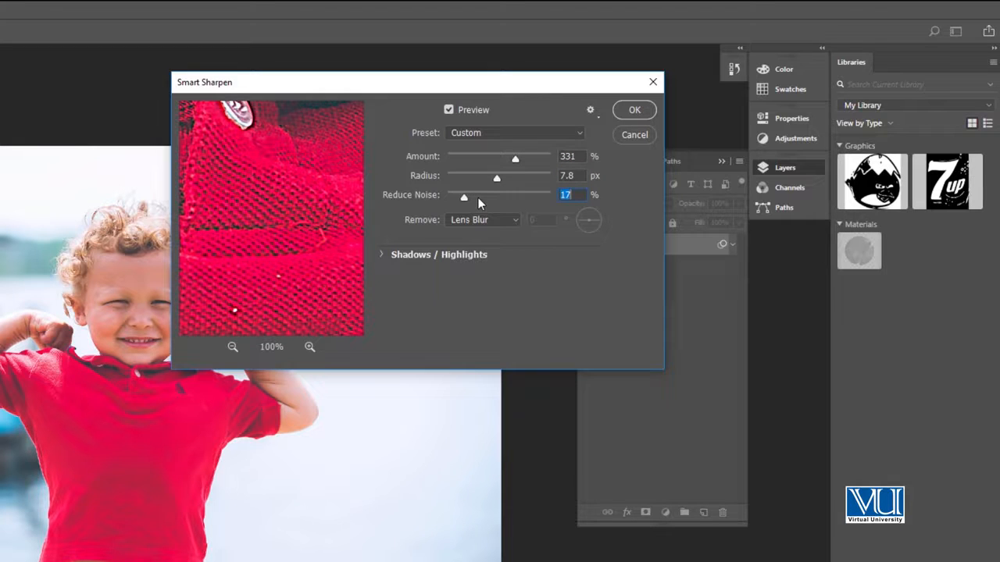
Step: Keep Lens Blur as the blur to remove, set the Shadows Fade Amount to 26%, and apply Smart Sharpen
{"action": "left_click", "coordinate": [494, 132]}
{"action": "left_click", "coordinate": [494, 132]}
{"action": "left_click", "coordinate": [484, 219]}
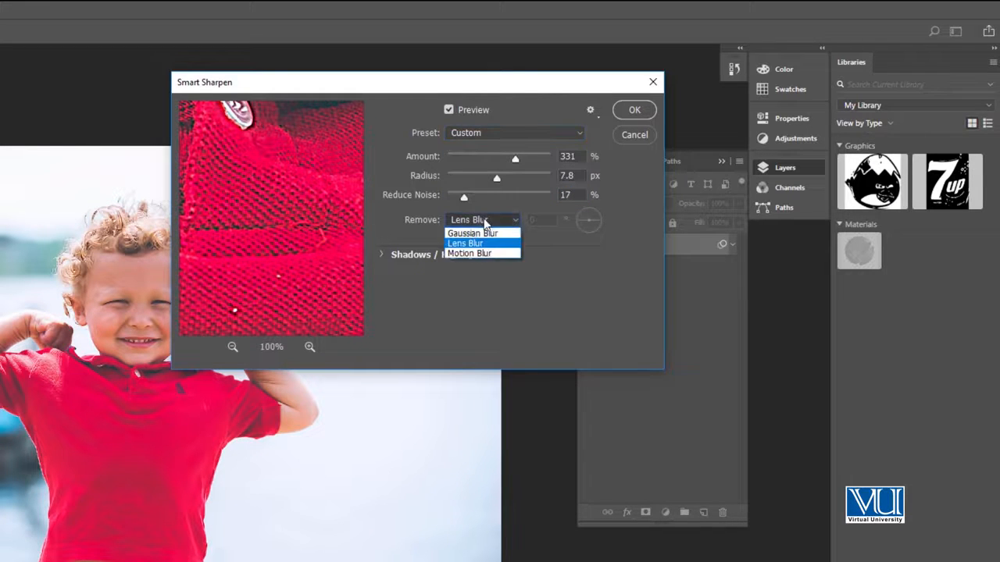
{"action": "left_click", "coordinate": [485, 220]}
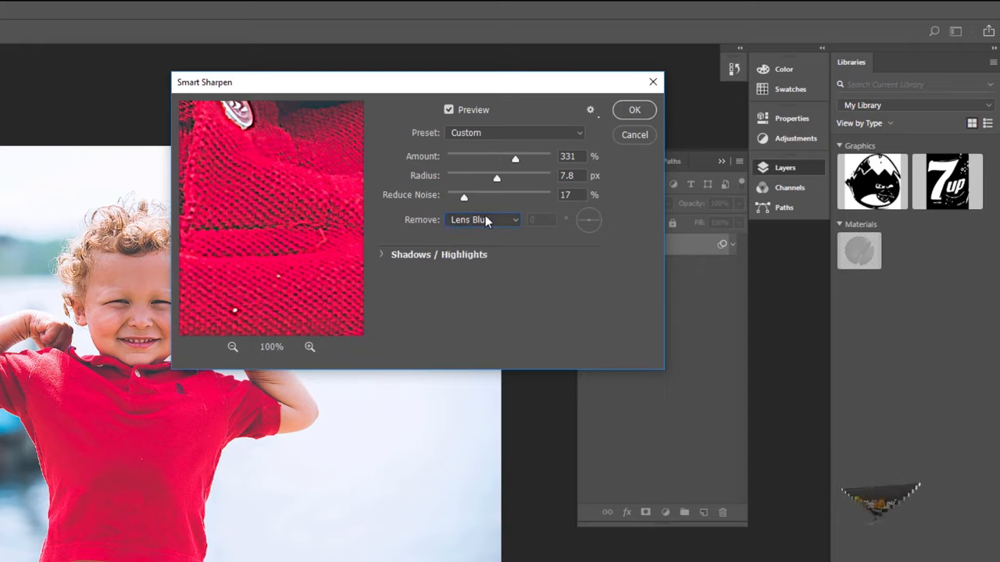
{"action": "left_click", "coordinate": [381, 253]}
{"action": "left_click", "coordinate": [474, 278]}
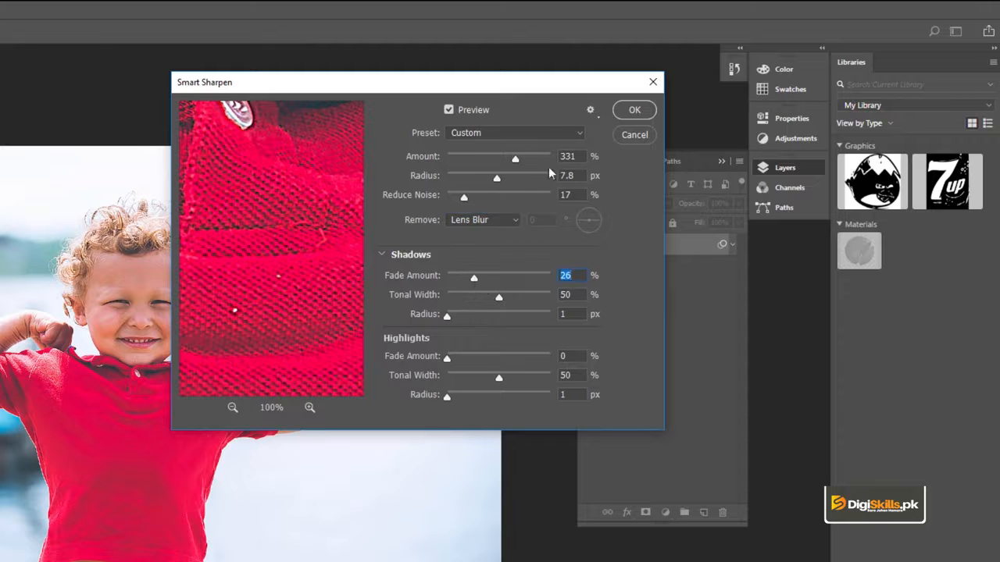
{"action": "left_click", "coordinate": [632, 111]}
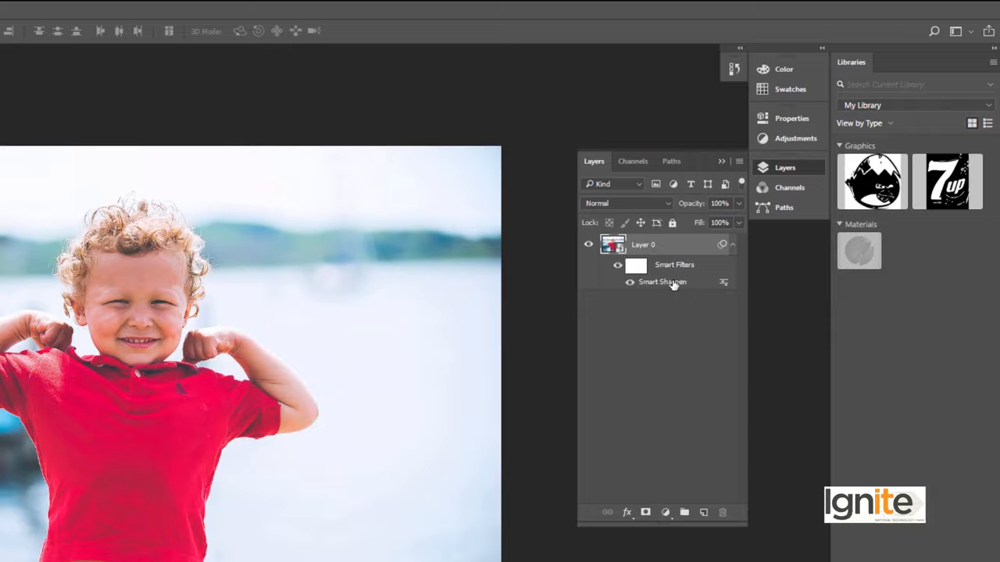
Step: Compare the boy's face up close with the smart filters hidden and shown, leaving them shown
{"action": "left_click", "coordinate": [617, 267]}
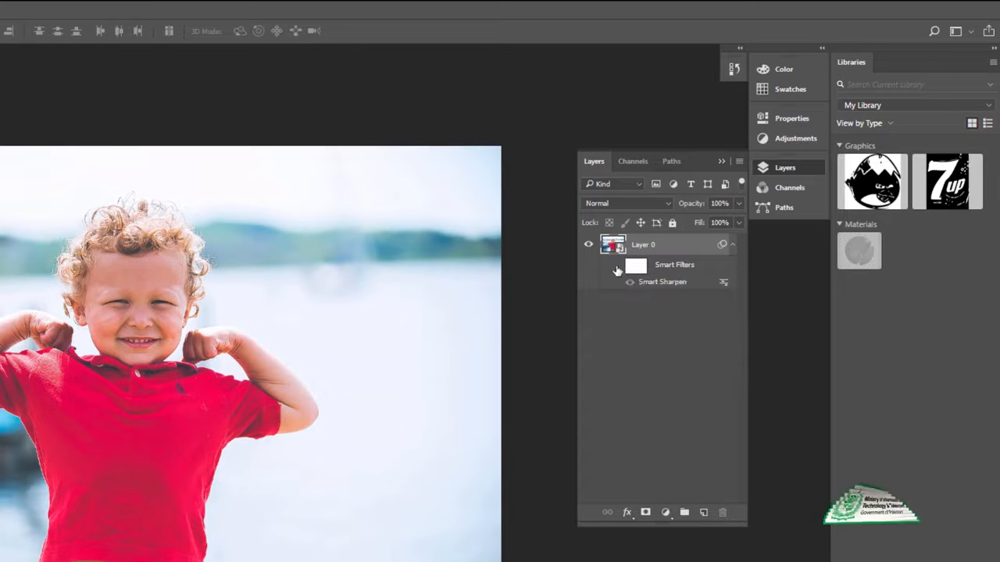
{"action": "left_click", "coordinate": [617, 267]}
{"action": "key", "text": "z"}
{"action": "left_click", "coordinate": [136, 309]}
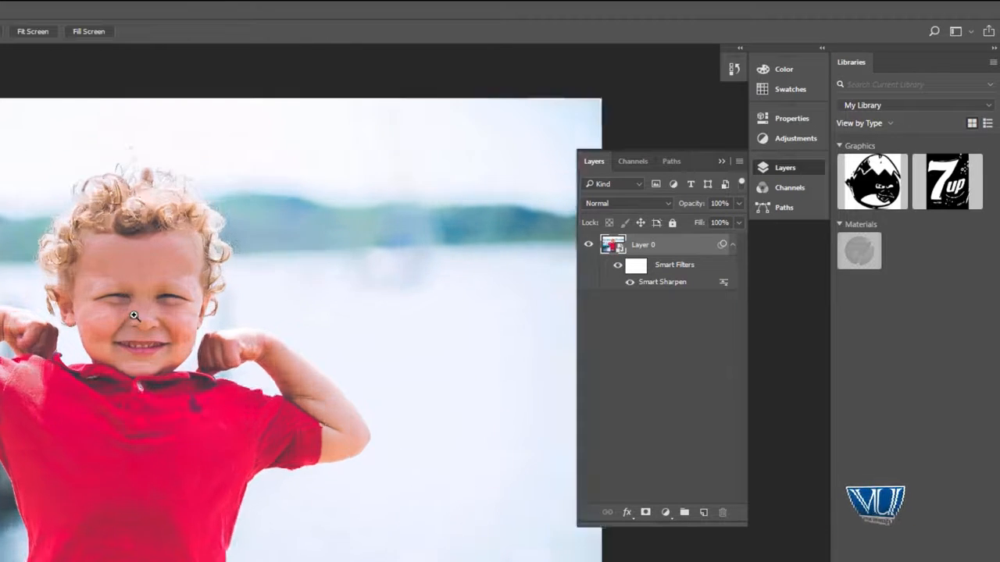
{"action": "left_click", "coordinate": [147, 300]}
{"action": "left_click", "coordinate": [161, 277]}
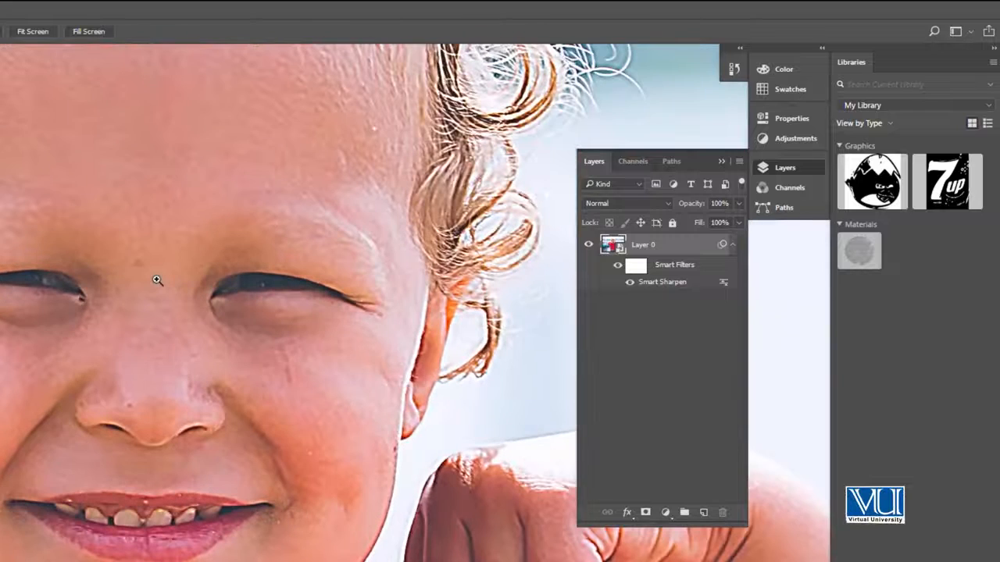
{"action": "left_click", "coordinate": [186, 306], "text": "alt"}
{"action": "left_click", "coordinate": [109, 308]}
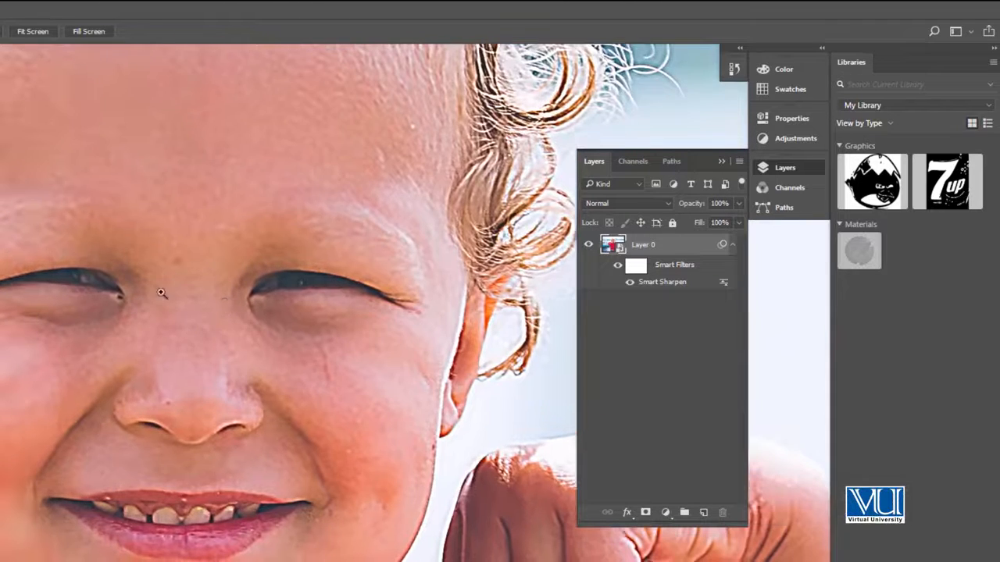
{"action": "key", "text": "v"}
{"action": "left_click", "coordinate": [616, 269]}
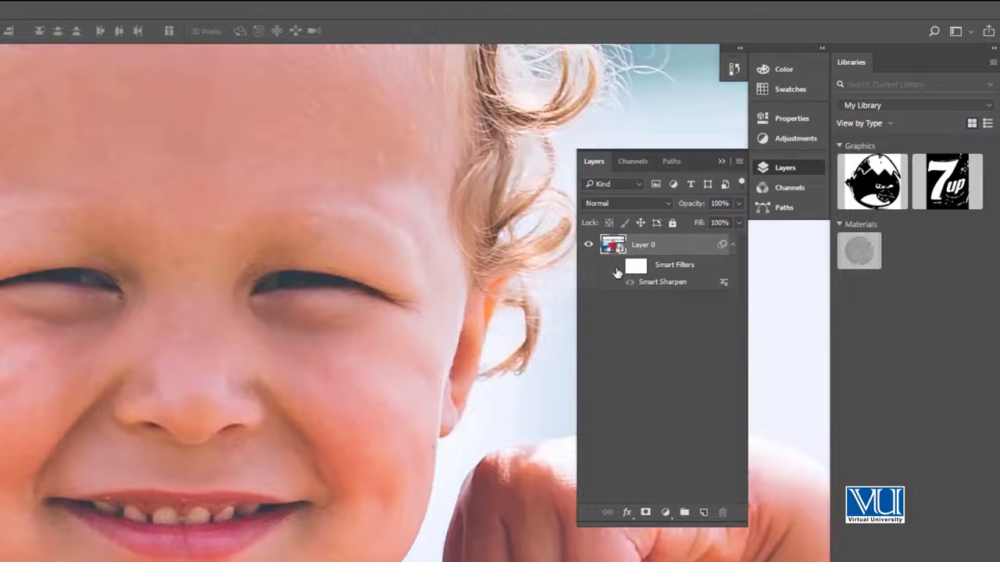
{"action": "left_click", "coordinate": [617, 267]}
{"action": "left_click", "coordinate": [617, 267]}
{"action": "left_click", "coordinate": [617, 268]}
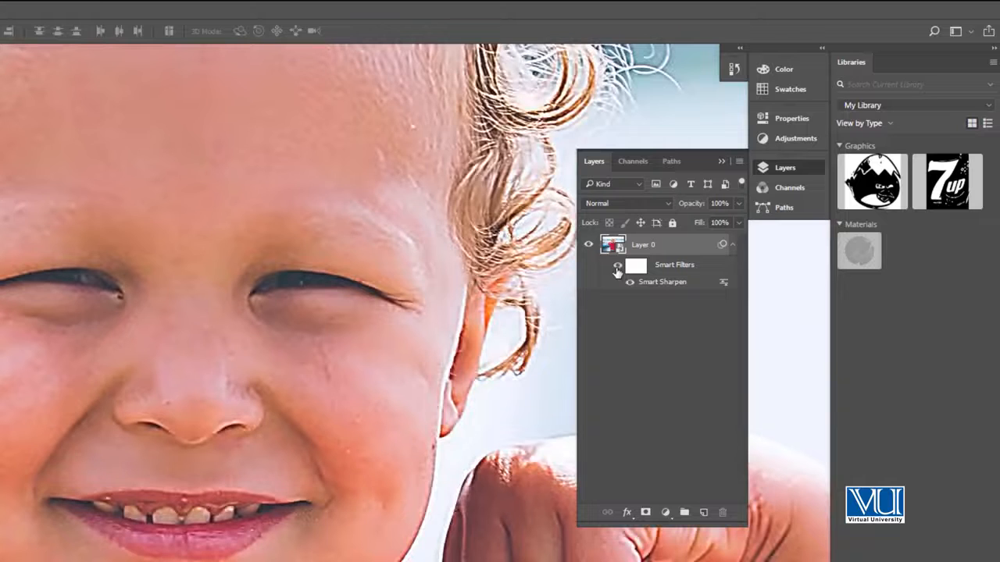
{"action": "left_click", "coordinate": [617, 268]}
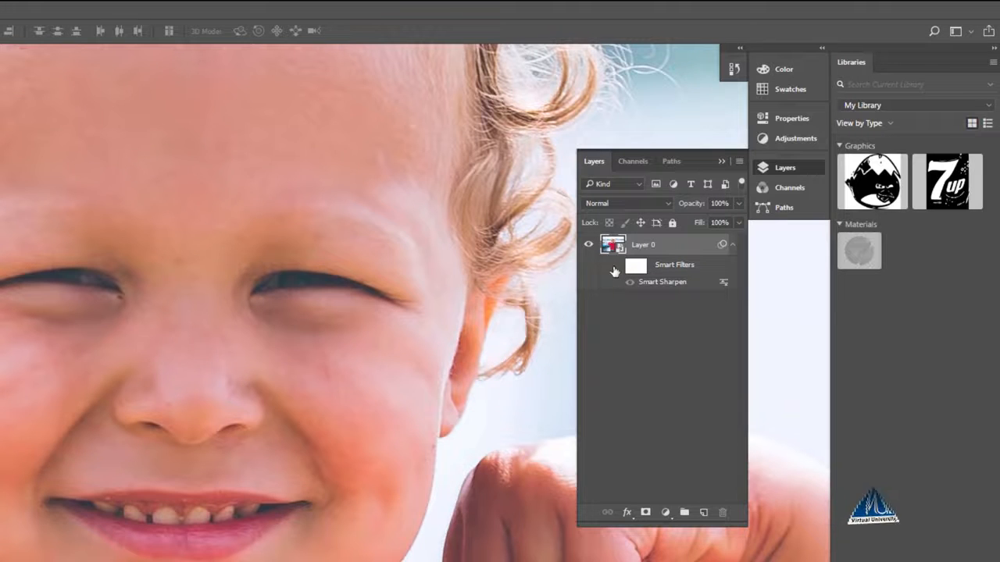
{"action": "left_click", "coordinate": [617, 268]}
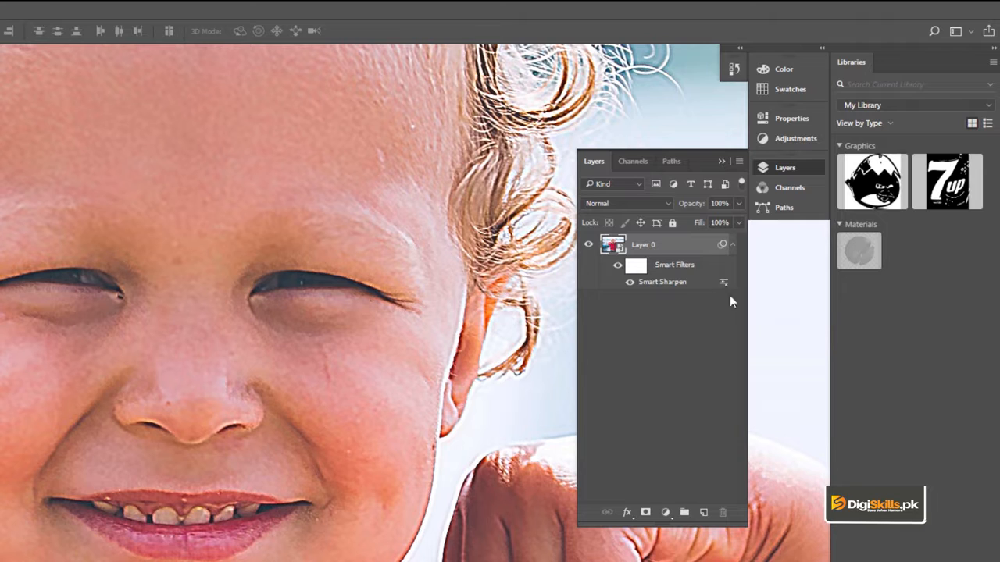
Step: Open the blending options of the Smart Sharpen smart filter, look through its blend modes, and close them without changes
{"action": "left_click", "coordinate": [733, 249]}
{"action": "left_click", "coordinate": [734, 248]}
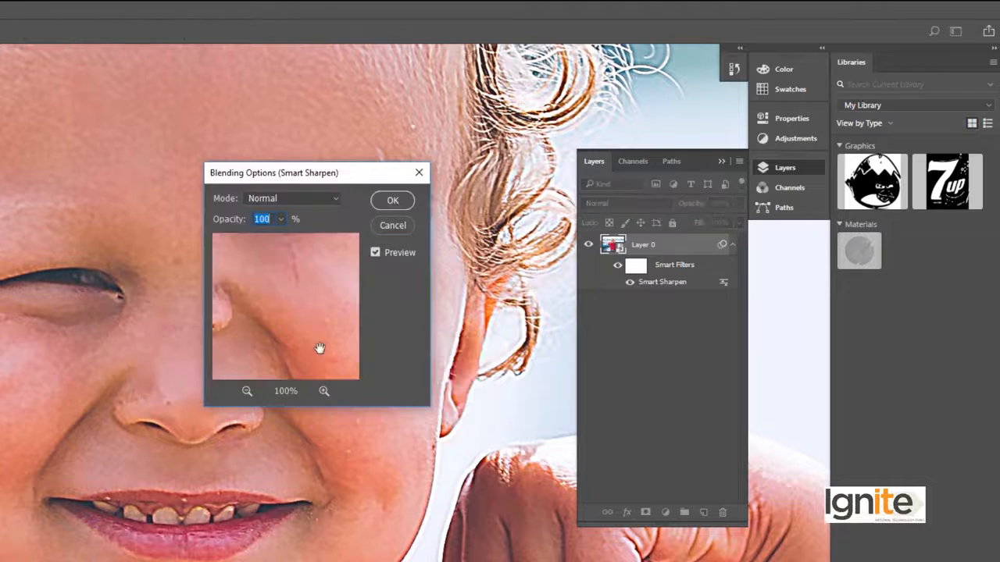
{"action": "left_click_drag", "start_coordinate": [327, 178], "coordinate": [503, 138]}
{"action": "left_click", "coordinate": [474, 157]}
{"action": "left_click", "coordinate": [473, 157]}
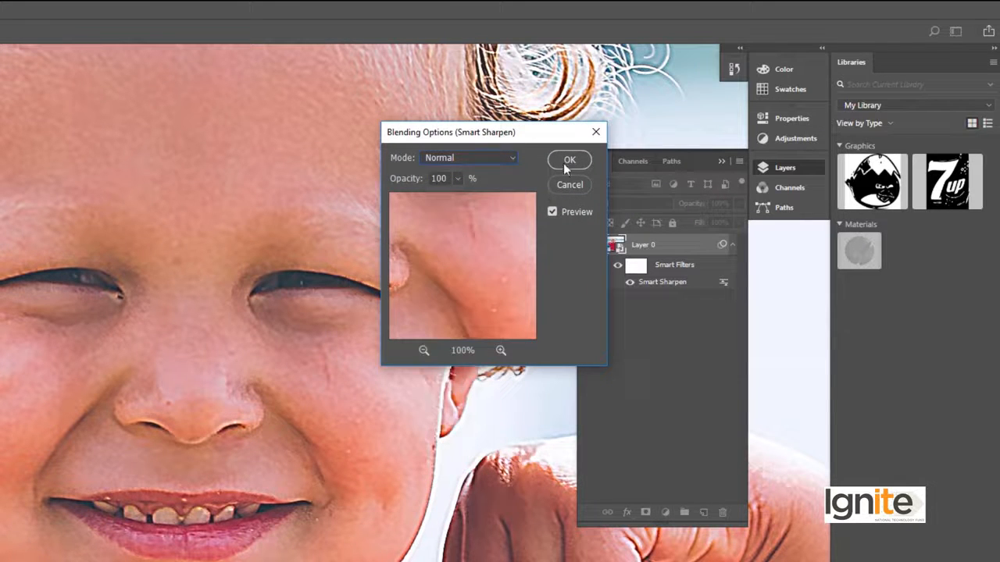
{"action": "left_click", "coordinate": [563, 184]}
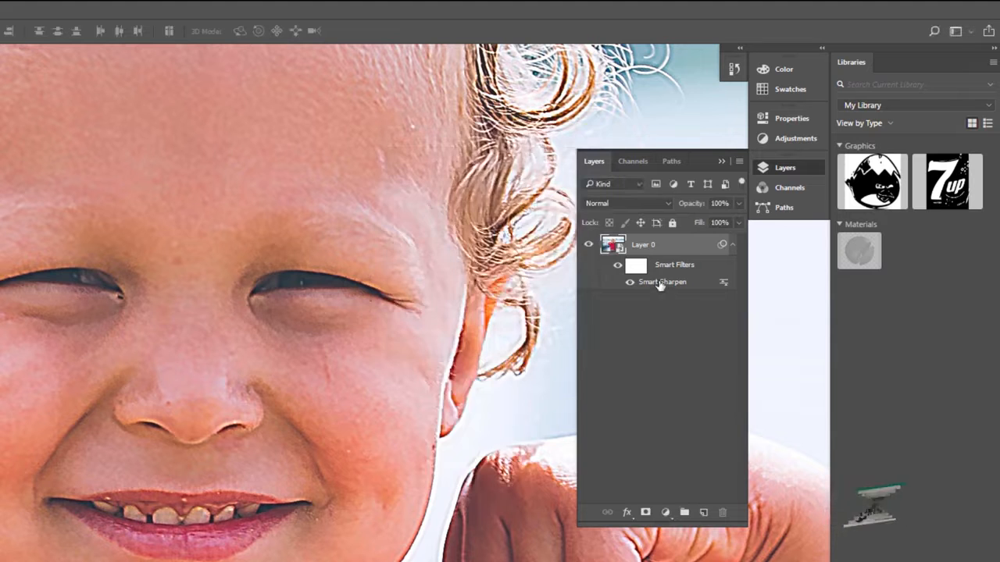
Step: Reopen the Smart Sharpen settings from Layer 0's smart filter to review them, and leave them unchanged
{"action": "double_click", "coordinate": [660, 282]}
{"action": "left_click_drag", "start_coordinate": [462, 87], "coordinate": [423, 156]}
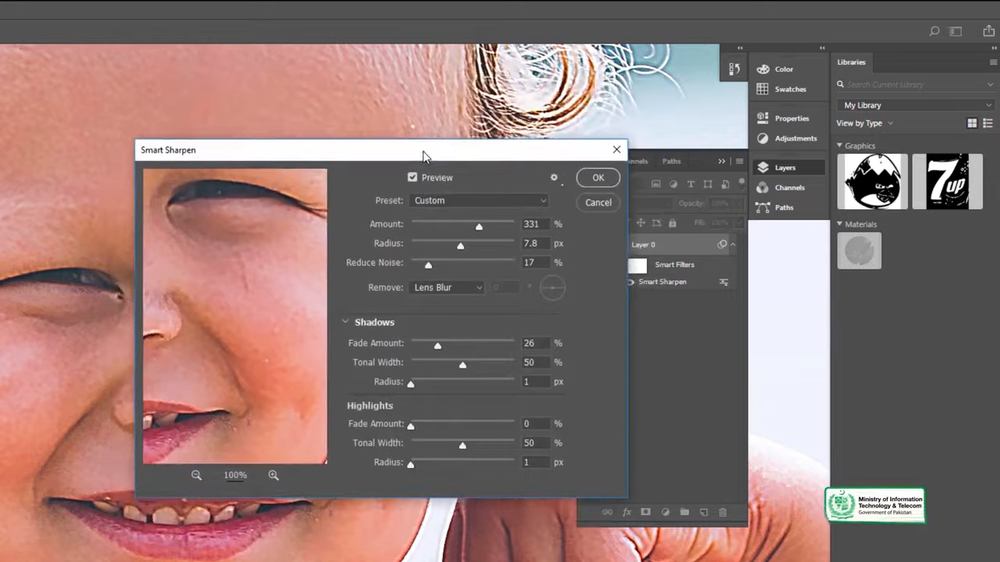
{"action": "left_click", "coordinate": [609, 206]}
{"action": "double_click", "coordinate": [682, 284]}
{"action": "left_click_drag", "start_coordinate": [422, 159], "coordinate": [739, 281]}
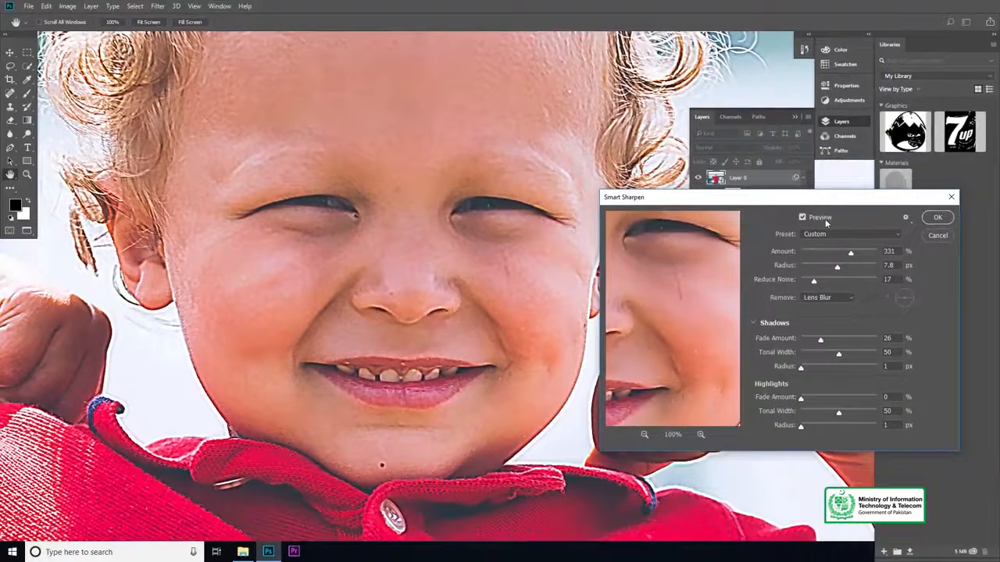
{"action": "left_click", "coordinate": [938, 238]}
Step: Fit the whole photo on screen and switch to the Move tool
{"action": "key", "text": "z"}
{"action": "left_click", "coordinate": [425, 258], "text": "alt"}
{"action": "left_click", "coordinate": [257, 21]}
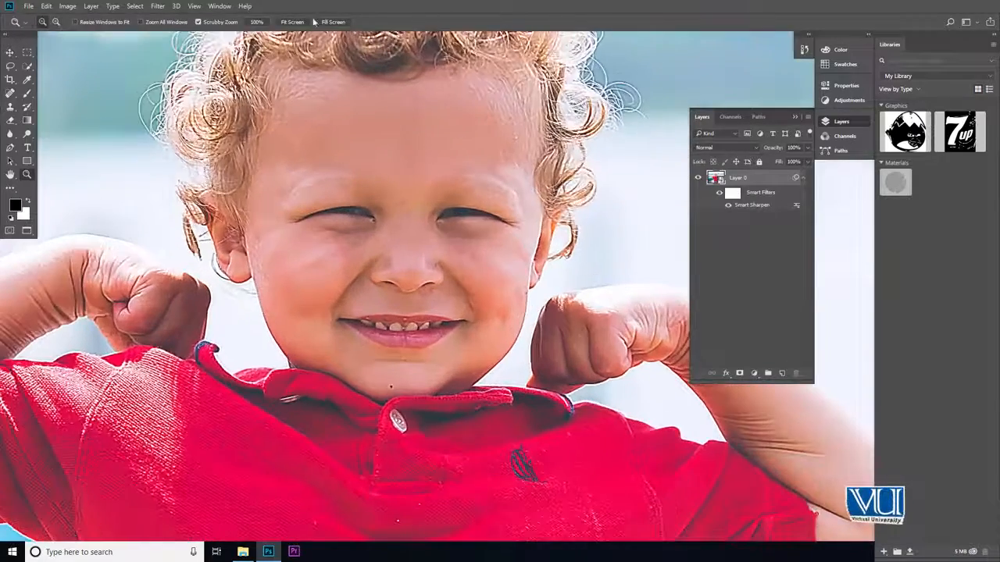
{"action": "left_click", "coordinate": [292, 22]}
{"action": "key", "text": "v"}
Step: Try the Twirl distort filter on the photo with a larger angle, and undo it
{"action": "left_click", "coordinate": [160, 6]}
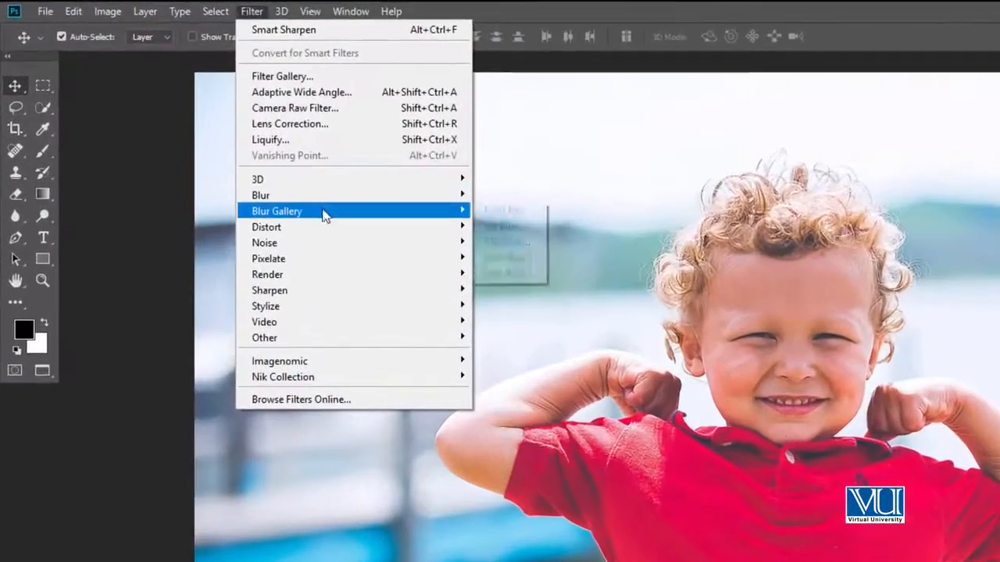
{"action": "mouse_move", "coordinate": [318, 234]}
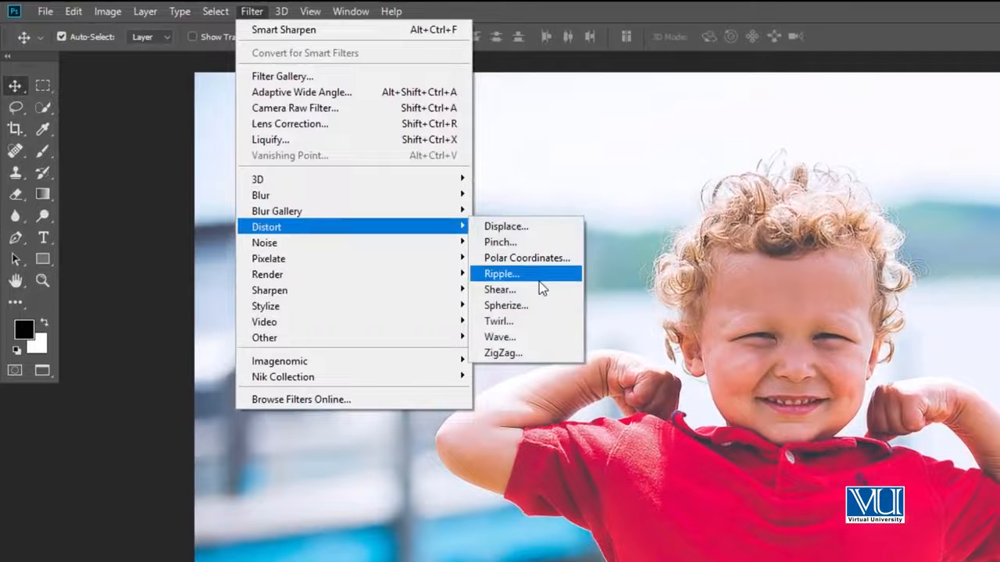
{"action": "left_click", "coordinate": [527, 320]}
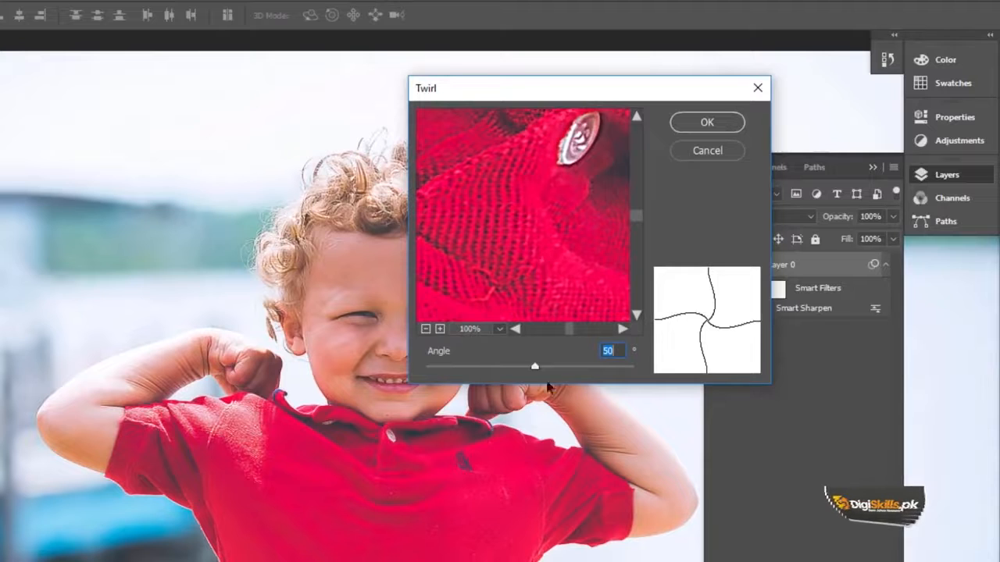
{"action": "left_click_drag", "start_coordinate": [534, 365], "coordinate": [580, 366]}
{"action": "left_click", "coordinate": [691, 125]}
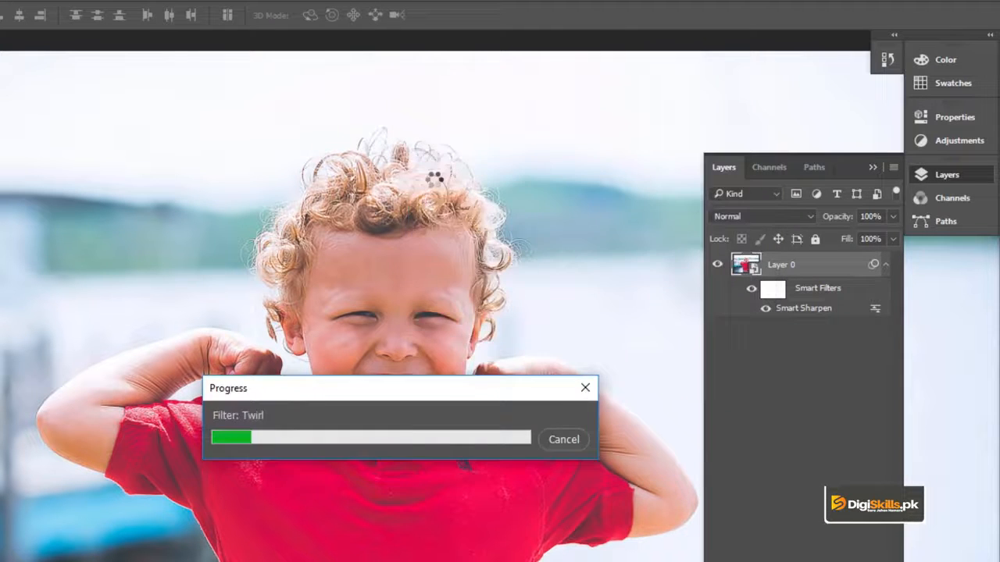
{"action": "key", "text": "ctrl+z"}
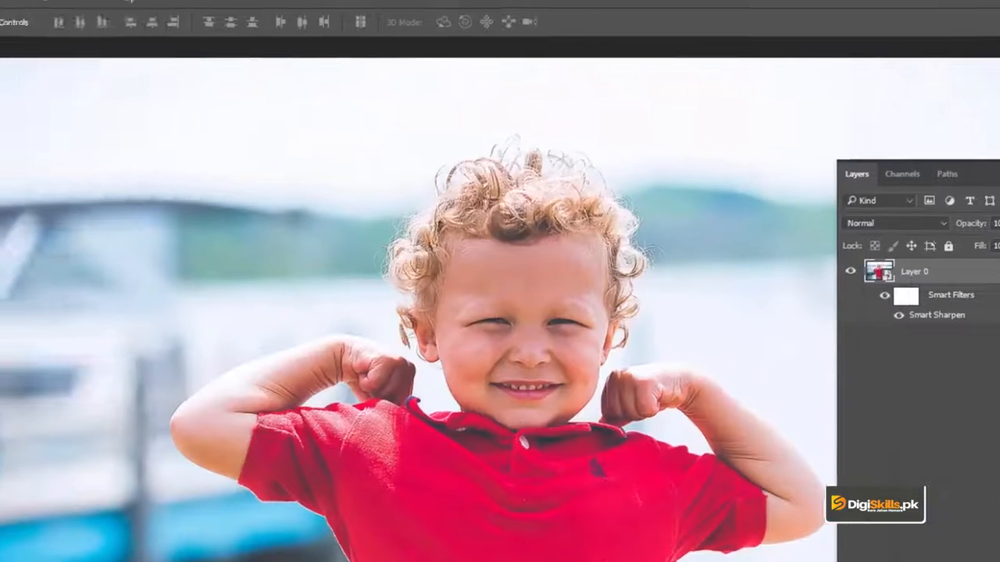
Step: Open the Oil Paint stylize filter for Layer 0 with its preview turned on, keeping the boy's face uncovered
{"action": "left_click", "coordinate": [253, 10]}
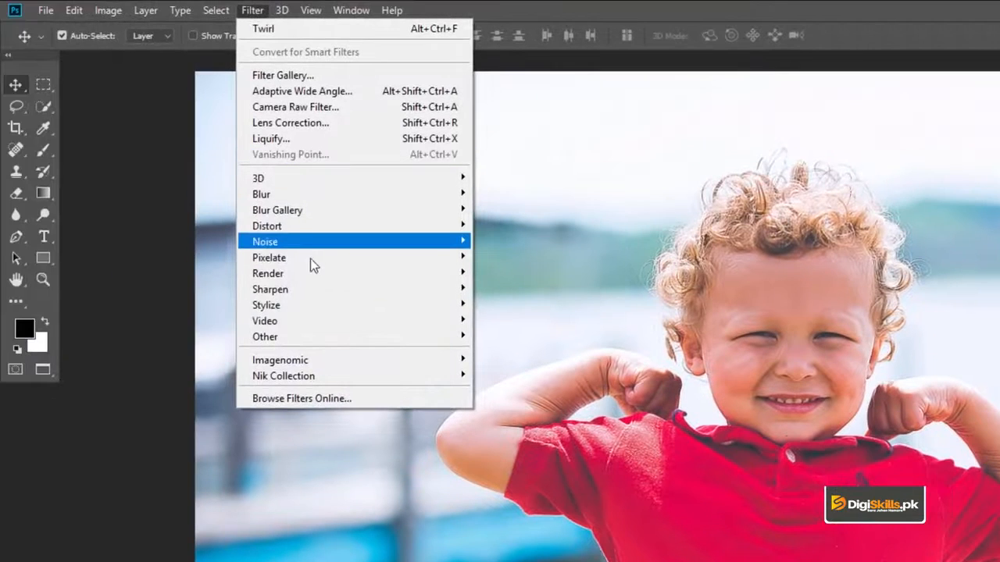
{"action": "mouse_move", "coordinate": [312, 267]}
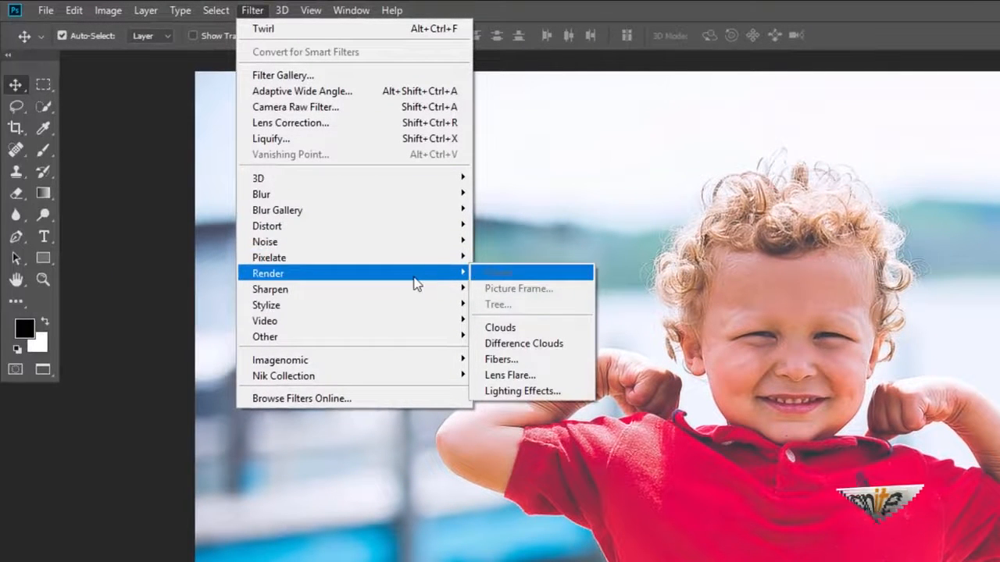
{"action": "mouse_move", "coordinate": [385, 297]}
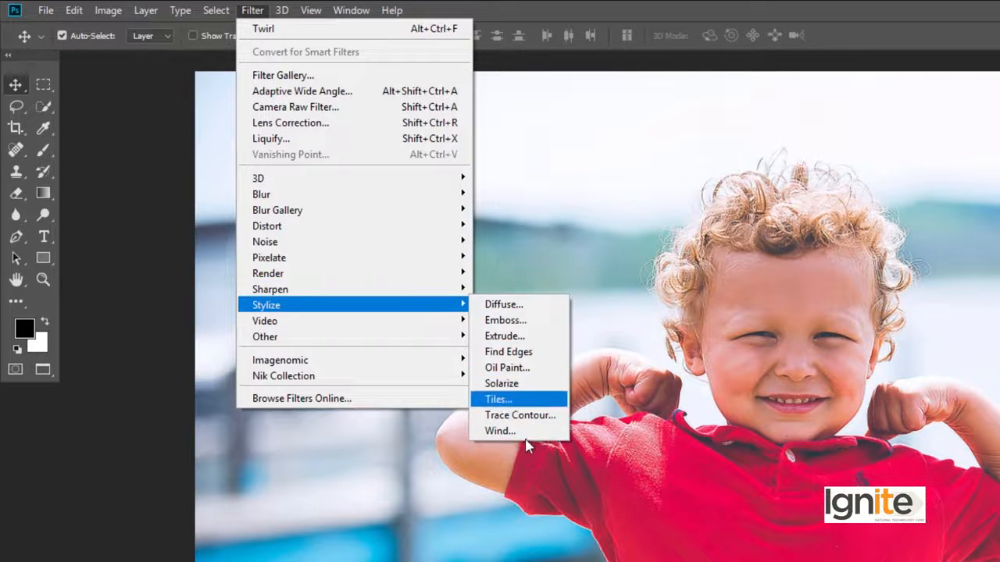
{"action": "left_click", "coordinate": [511, 367]}
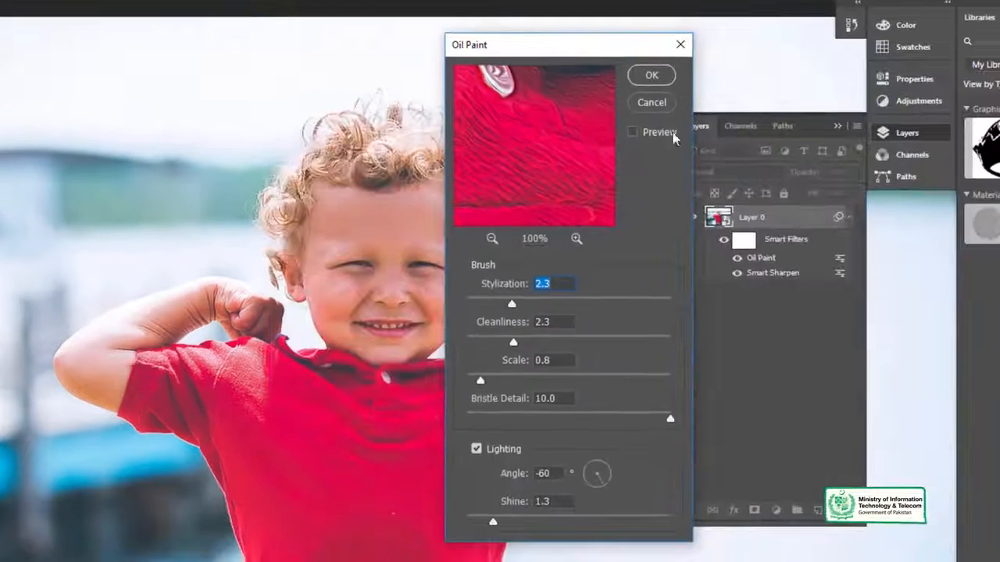
{"action": "left_click_drag", "start_coordinate": [624, 51], "coordinate": [673, 53]}
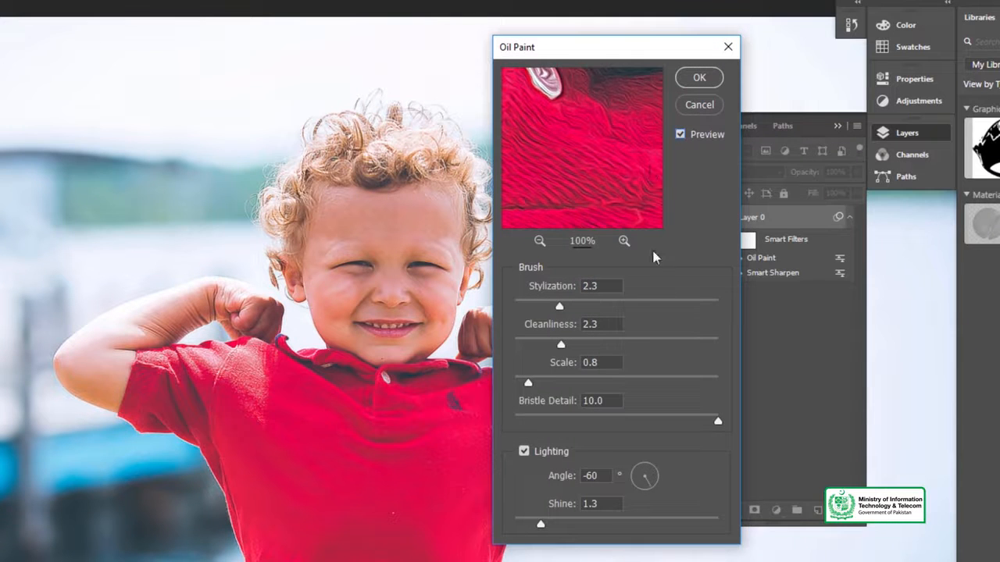
Step: Set the Oil Paint stylization to 6.1, the cleanliness to 3.1 and the scale to 3.1, and apply the filter
{"action": "left_click", "coordinate": [638, 306]}
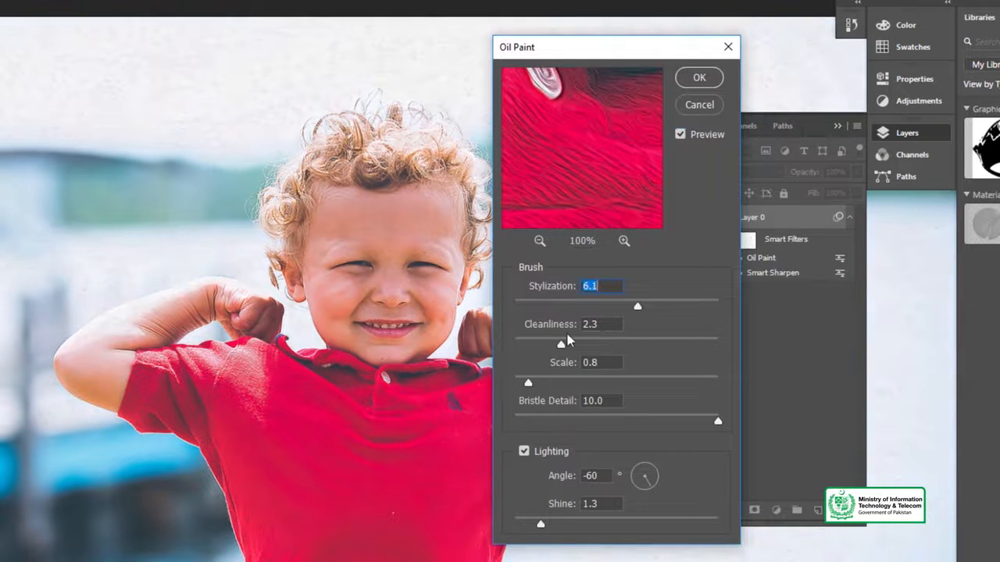
{"action": "left_click_drag", "start_coordinate": [598, 346], "coordinate": [577, 347]}
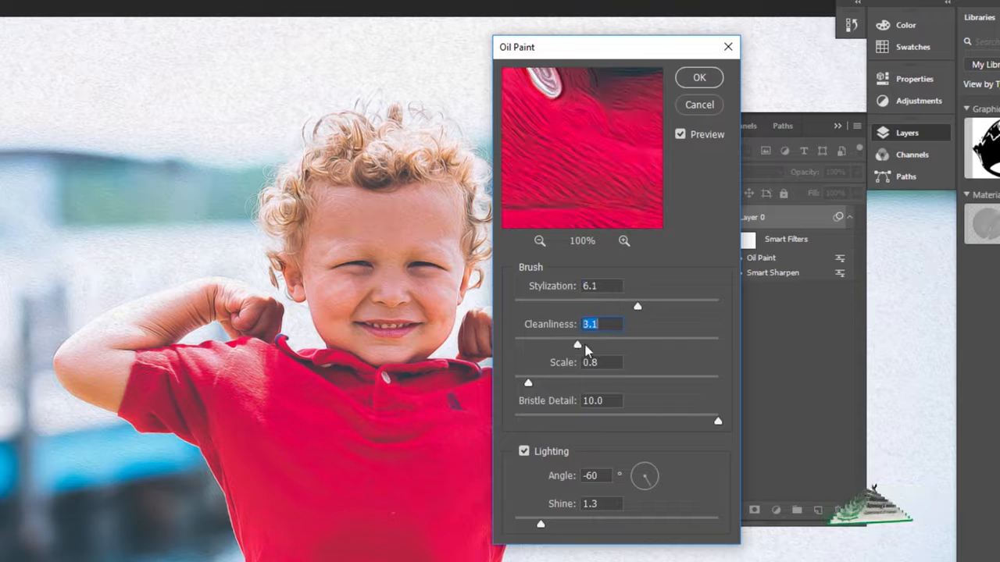
{"action": "left_click", "coordinate": [577, 383]}
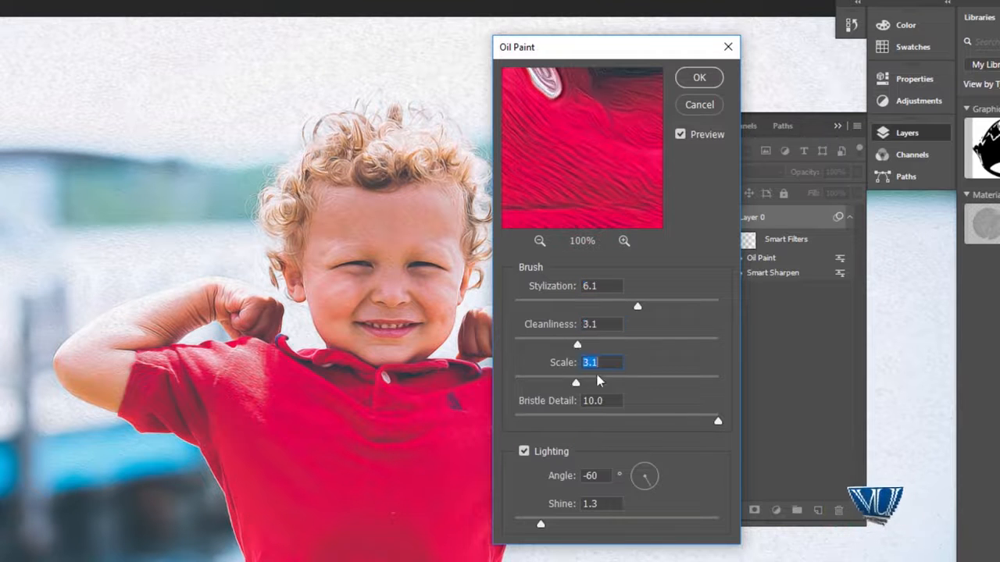
{"action": "left_click", "coordinate": [692, 79]}
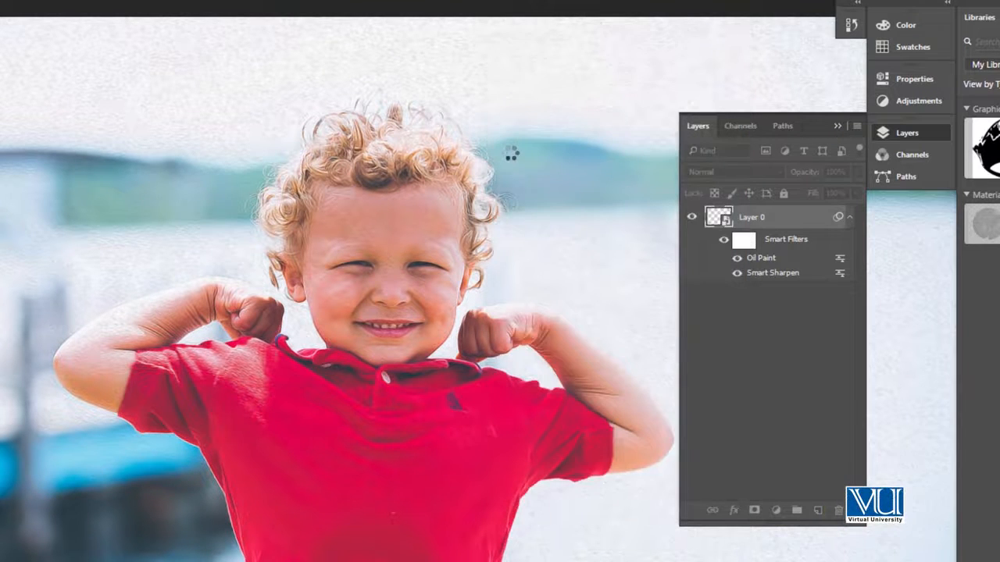
{"action": "scroll", "coordinate": [399, 244], "scroll_direction": "up", "scroll_amount": 6}
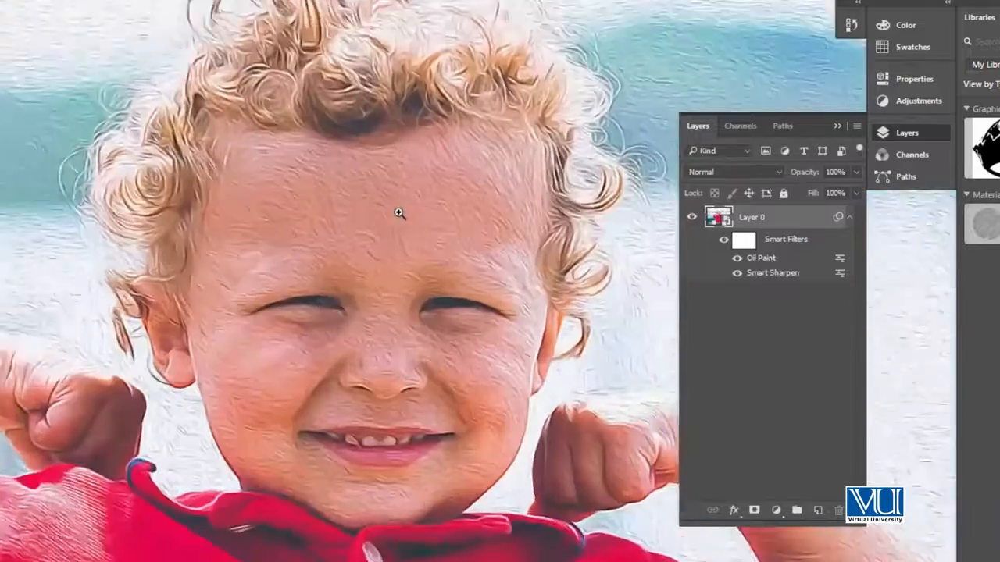
{"action": "scroll", "coordinate": [396, 249], "scroll_direction": "down", "scroll_amount": 6}
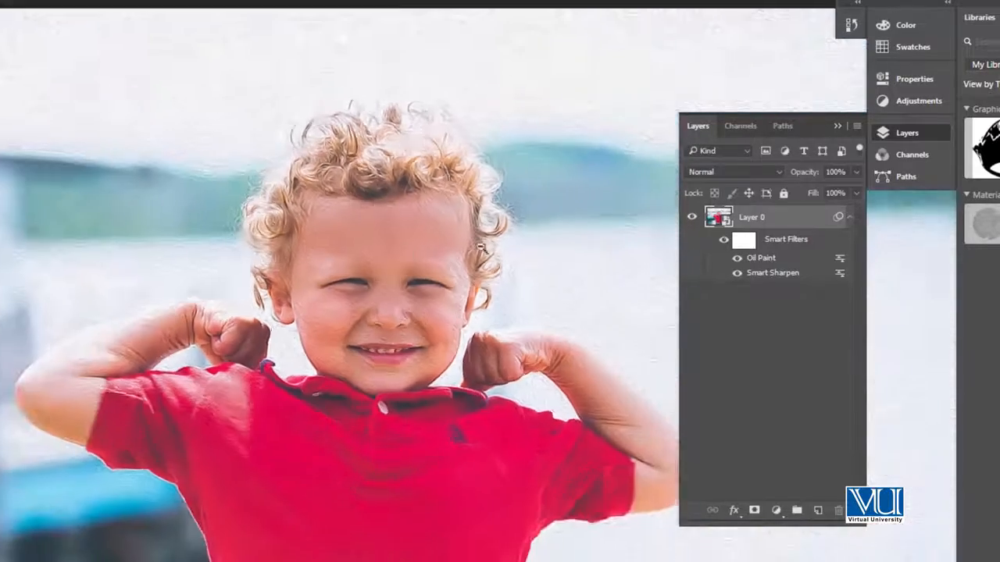